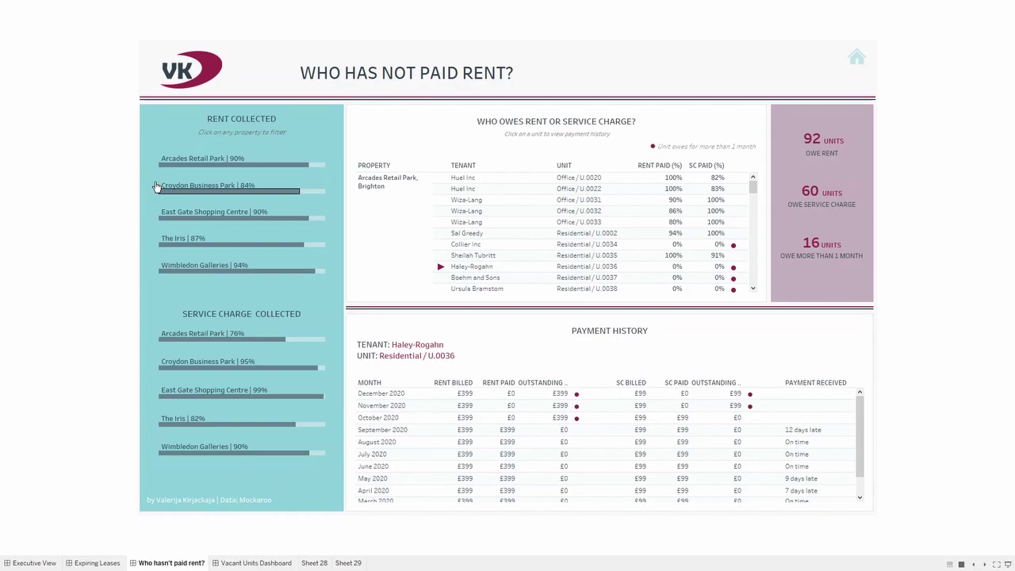
Step: Exit Presentation Mode on the 'Who hasn't paid rent?' dashboard to resume editing
{"action": "key", "text": "Escape"}
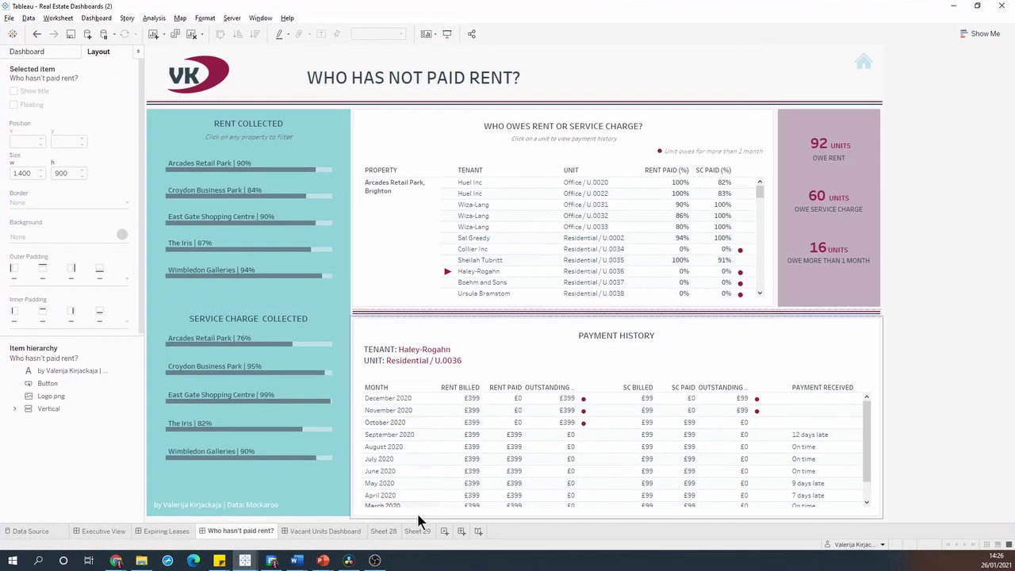
Step: On Sheet 29, put PROPERTY on Rows and Total Rent Paid (%) on Columns
{"action": "left_click", "coordinate": [416, 530]}
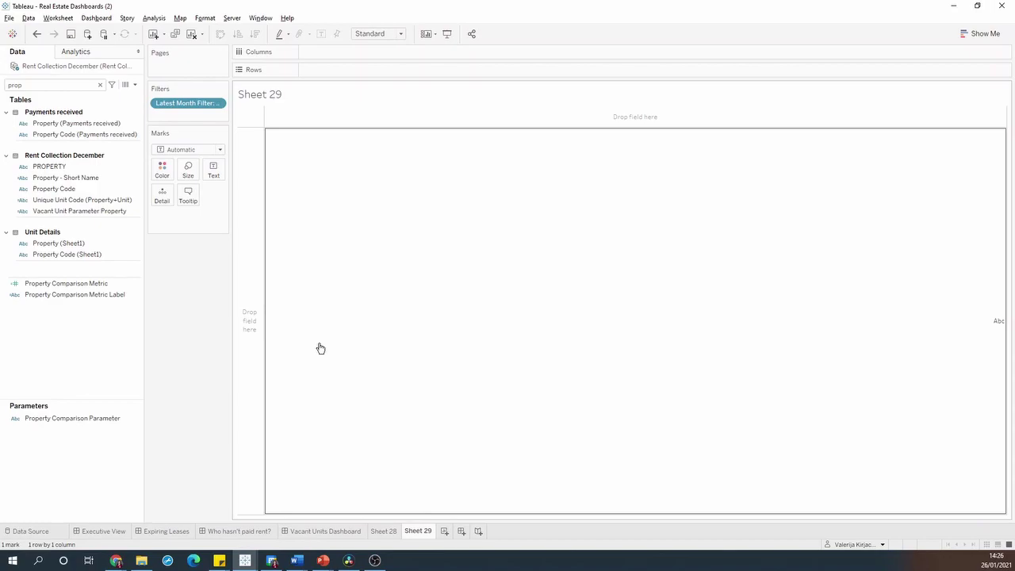
{"action": "left_click", "coordinate": [85, 167]}
{"action": "left_click_drag", "start_coordinate": [85, 166], "coordinate": [323, 71]}
{"action": "left_click", "coordinate": [100, 85]}
{"action": "type", "text": "total"}
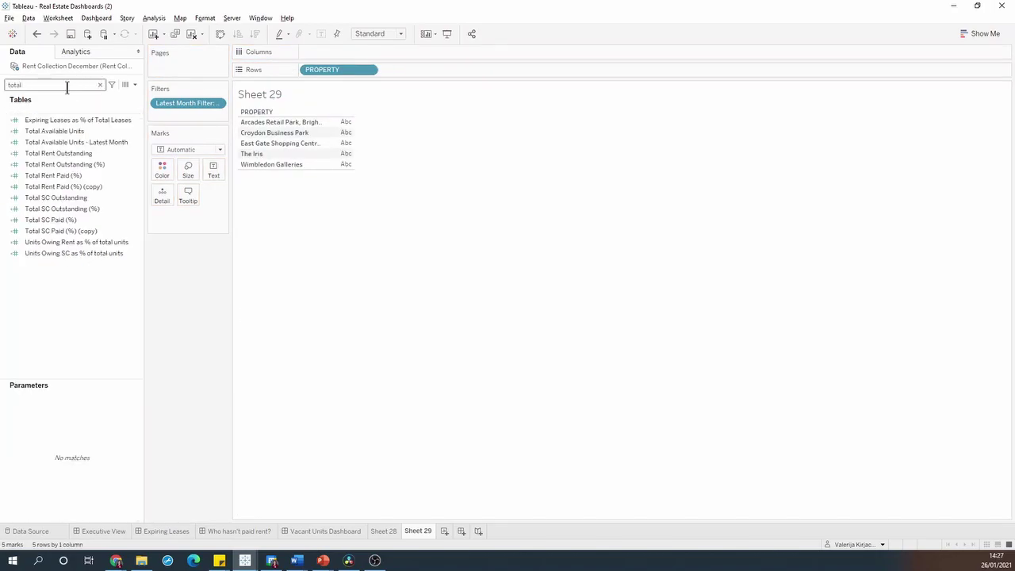
{"action": "left_click_drag", "start_coordinate": [83, 167], "coordinate": [356, 55]}
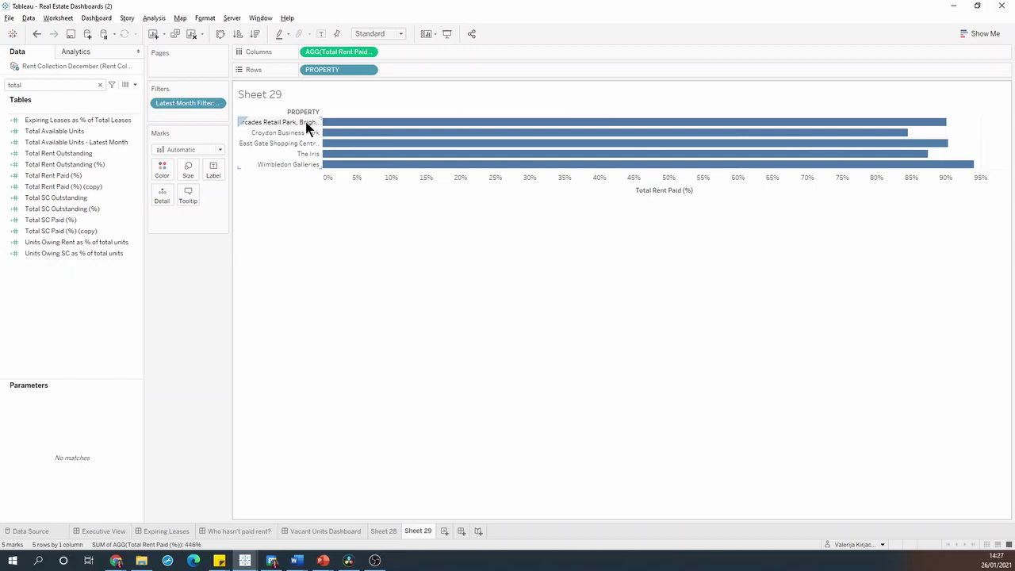
Step: Add an avg(0) measure to Columns and set the rent-paid marks to Bar
{"action": "double_click", "coordinate": [393, 50]}
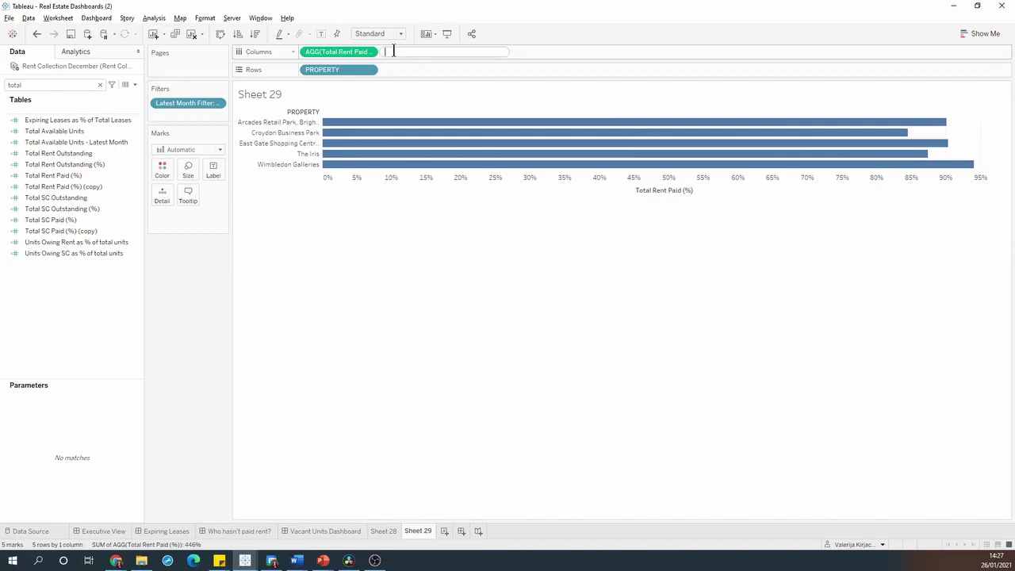
{"action": "type", "text": "avg"}
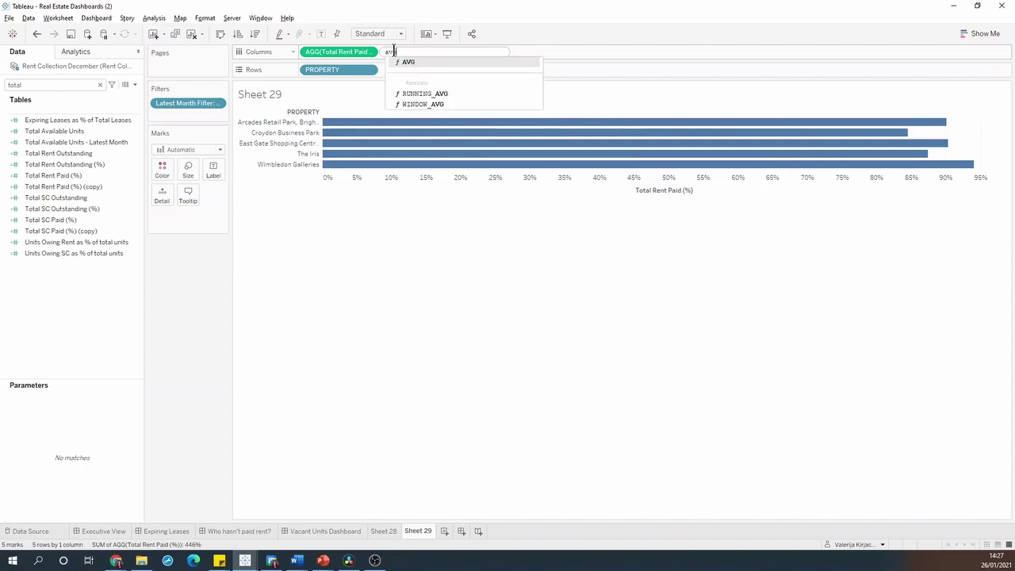
{"action": "type", "text": "(["}
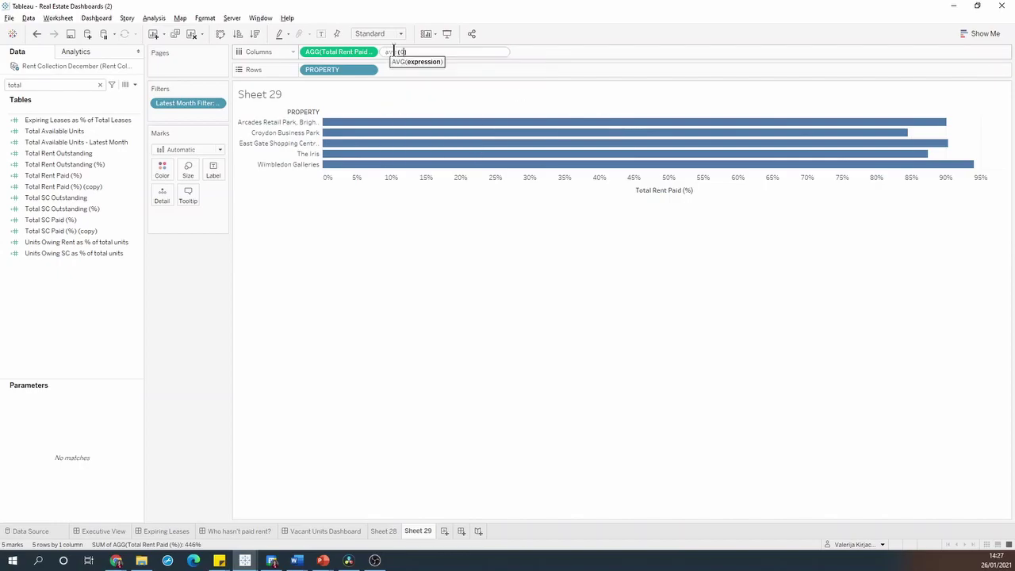
{"action": "key", "text": "Return"}
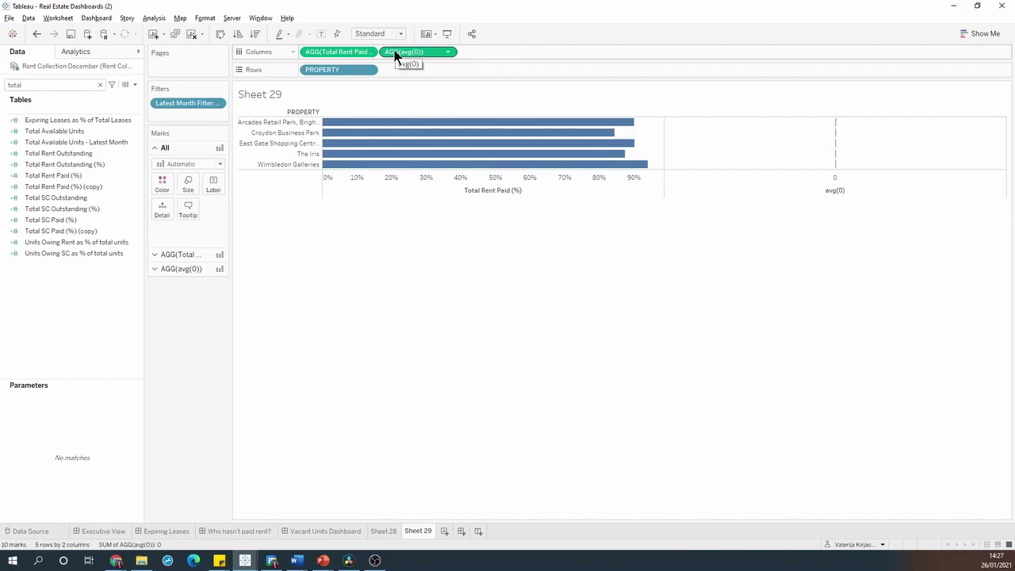
{"action": "left_click", "coordinate": [188, 254]}
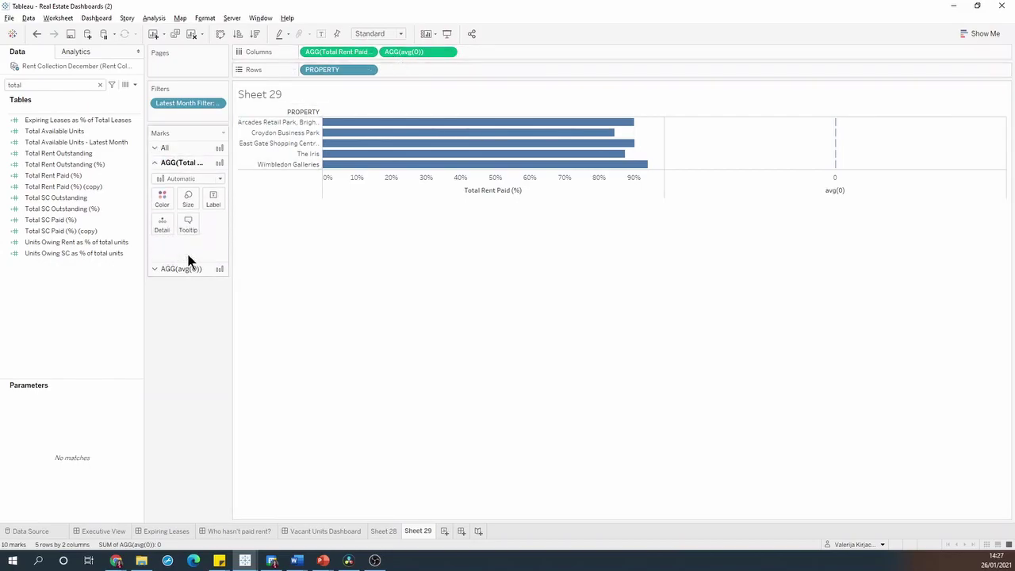
{"action": "left_click", "coordinate": [208, 178]}
{"action": "left_click", "coordinate": [181, 203]}
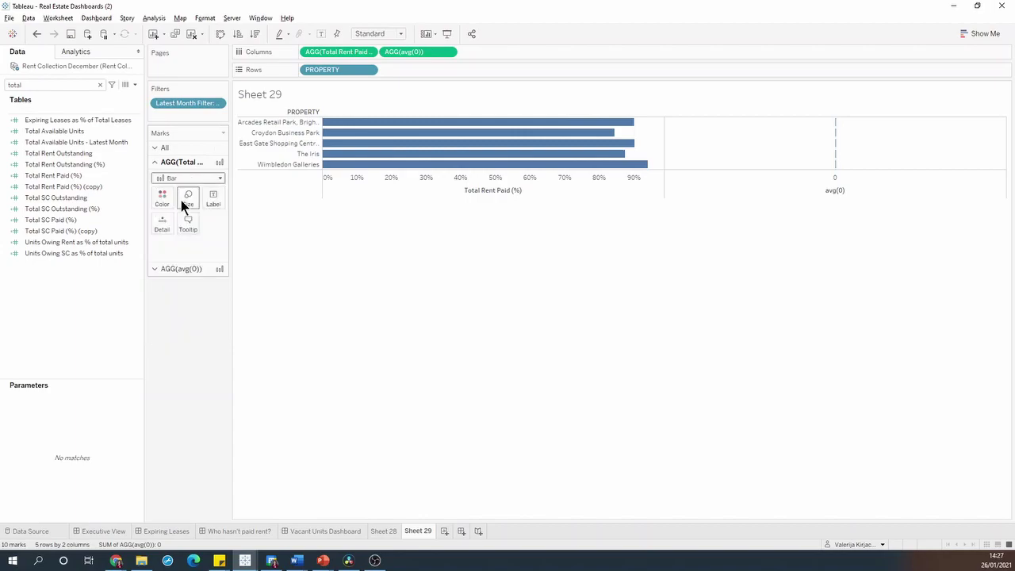
Step: Show the avg(0) marks as Squares labelled with PROPERTY
{"action": "left_click", "coordinate": [181, 270]}
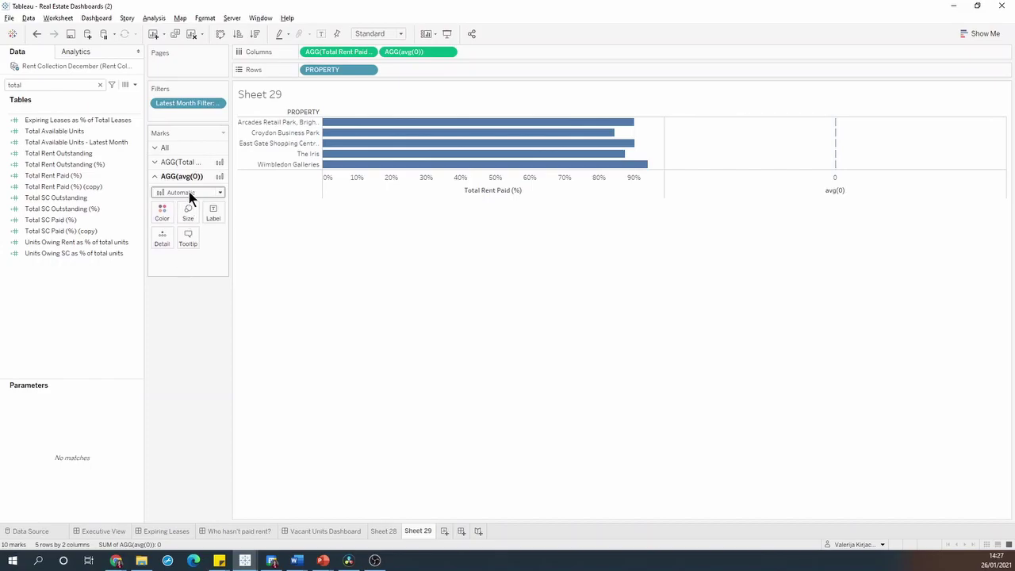
{"action": "left_click", "coordinate": [188, 191]}
{"action": "left_click", "coordinate": [183, 253]}
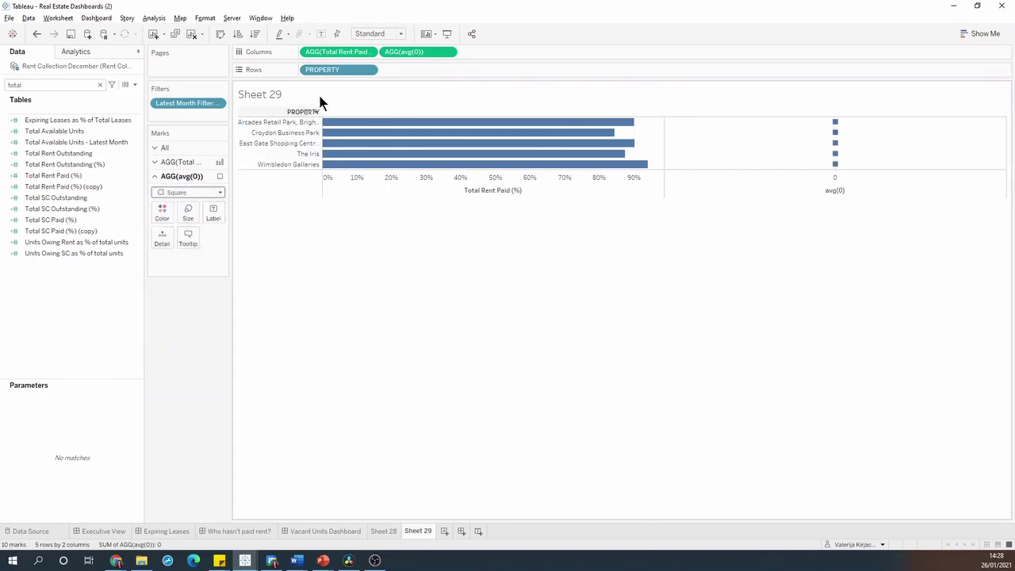
{"action": "left_click_drag", "start_coordinate": [340, 75], "coordinate": [211, 217]}
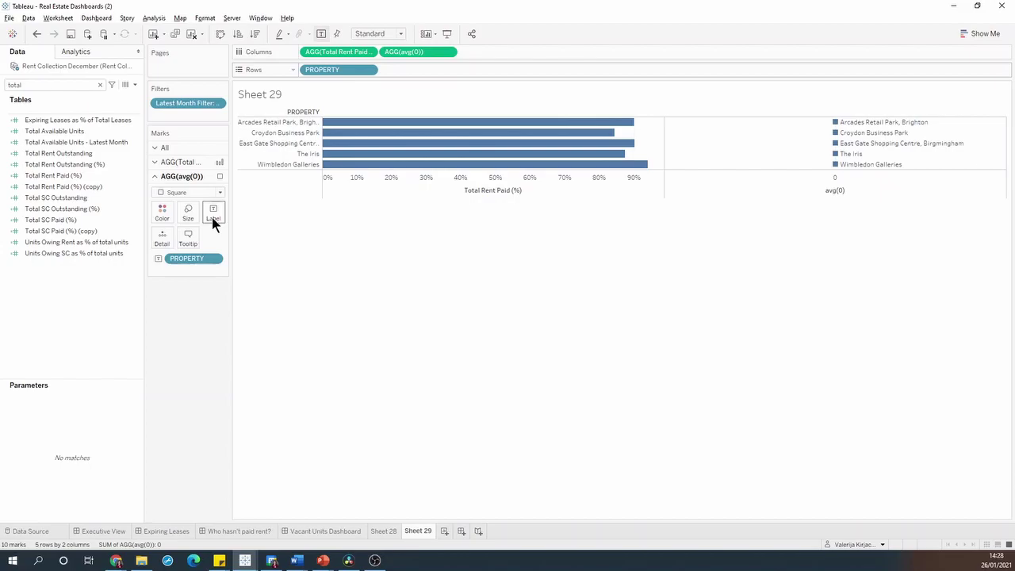
Step: Make avg(0) a dual axis with the rent bars and synchronise the axes
{"action": "right_click", "coordinate": [404, 53]}
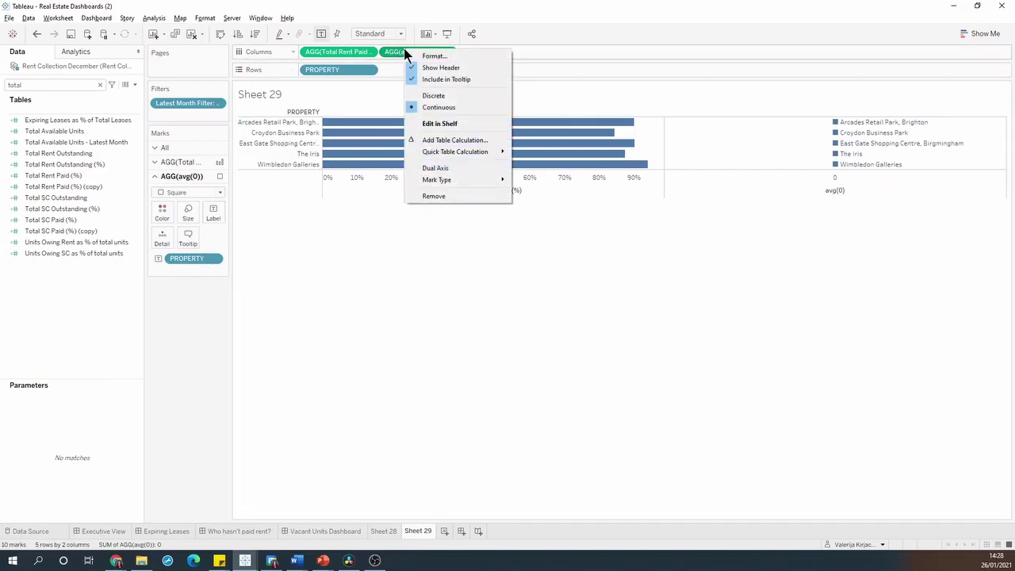
{"action": "left_click", "coordinate": [435, 169]}
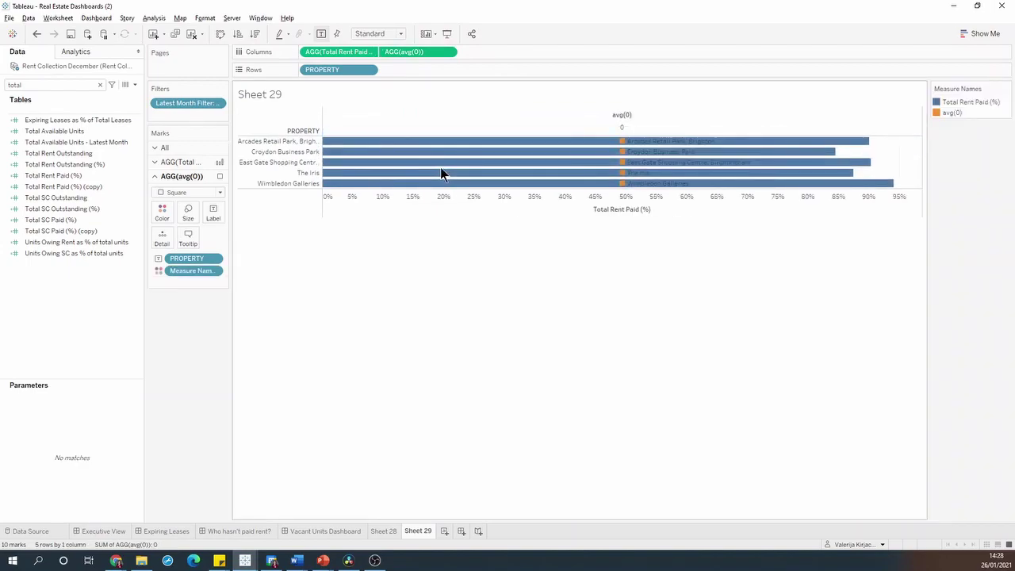
{"action": "right_click", "coordinate": [476, 130]}
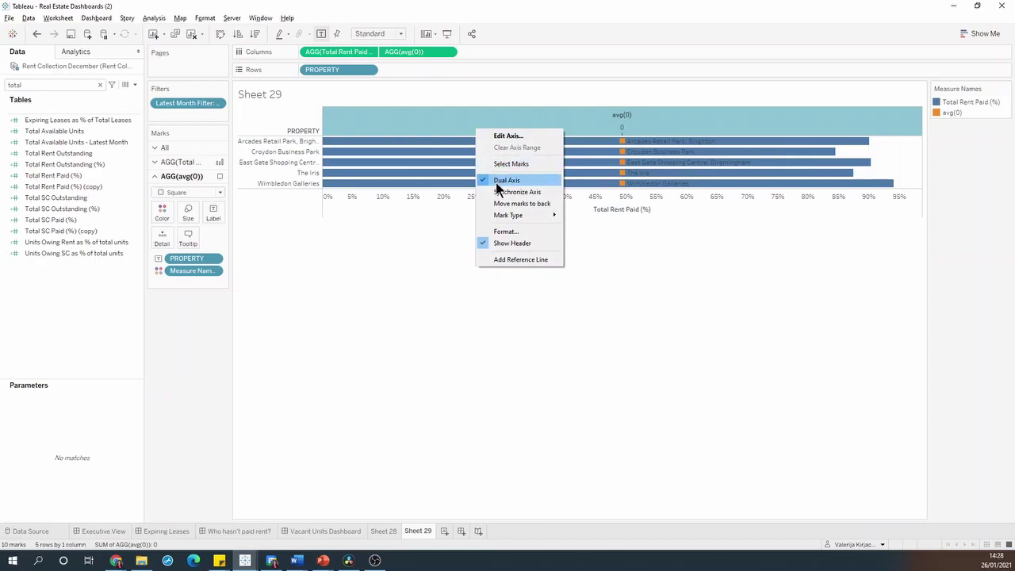
{"action": "left_click", "coordinate": [499, 192]}
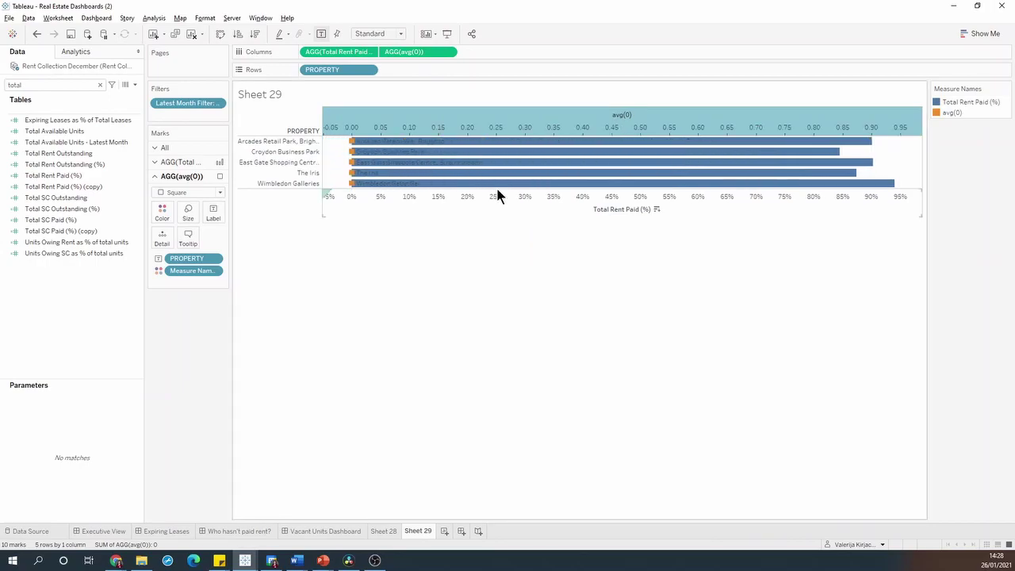
Step: Align the avg(0) property-name labels to Top Right
{"action": "left_click", "coordinate": [214, 212]}
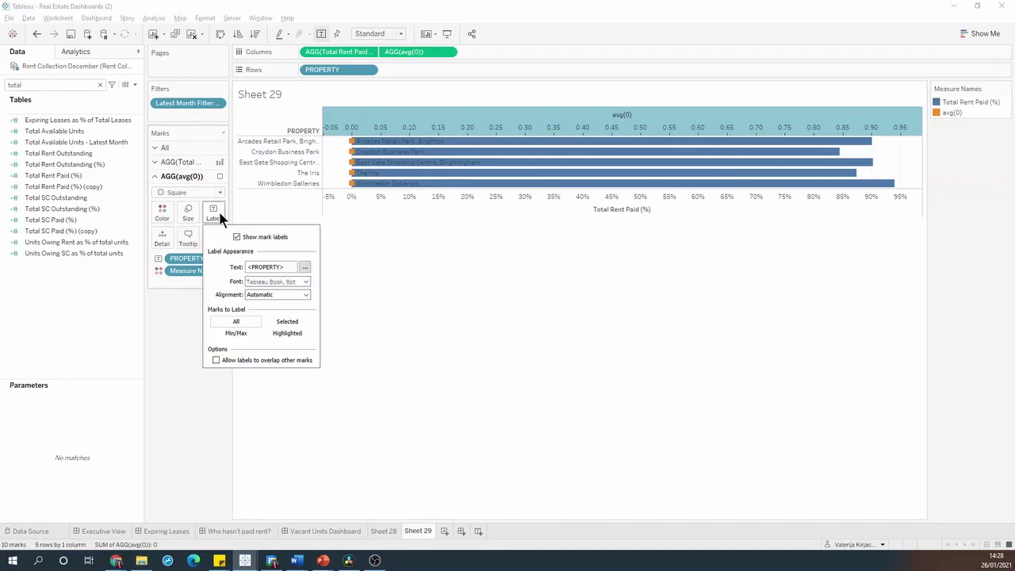
{"action": "left_click", "coordinate": [287, 298]}
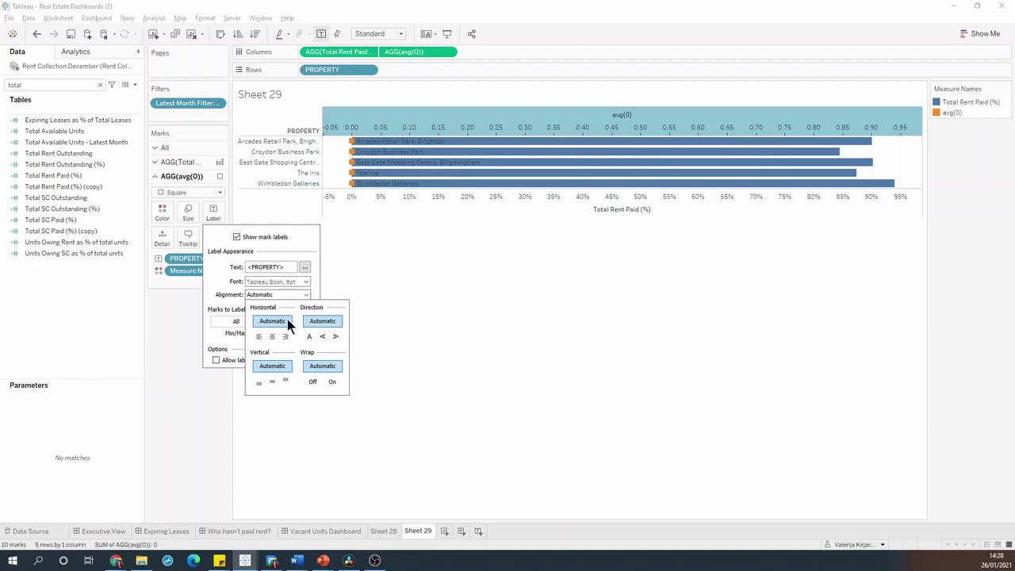
{"action": "left_click", "coordinate": [285, 336]}
{"action": "left_click", "coordinate": [285, 381]}
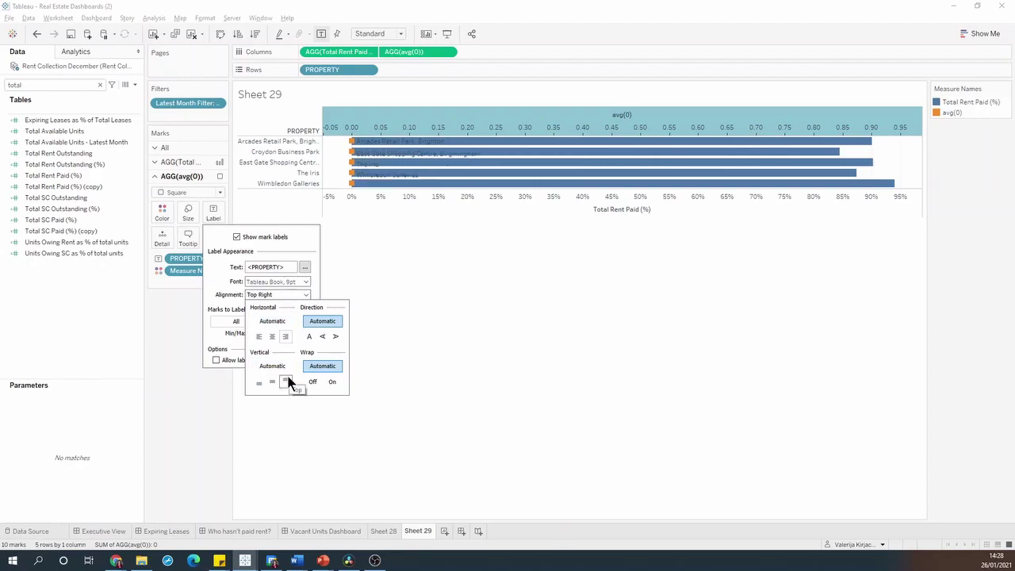
Step: Hide the axis headers and make each property row taller
{"action": "left_click", "coordinate": [469, 252]}
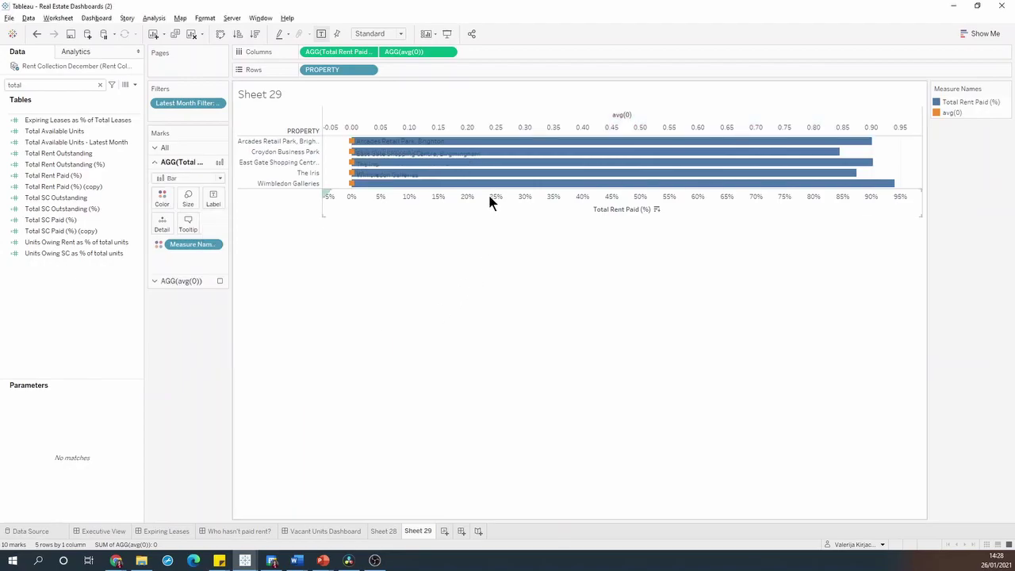
{"action": "right_click", "coordinate": [488, 195]}
{"action": "left_click", "coordinate": [533, 299]}
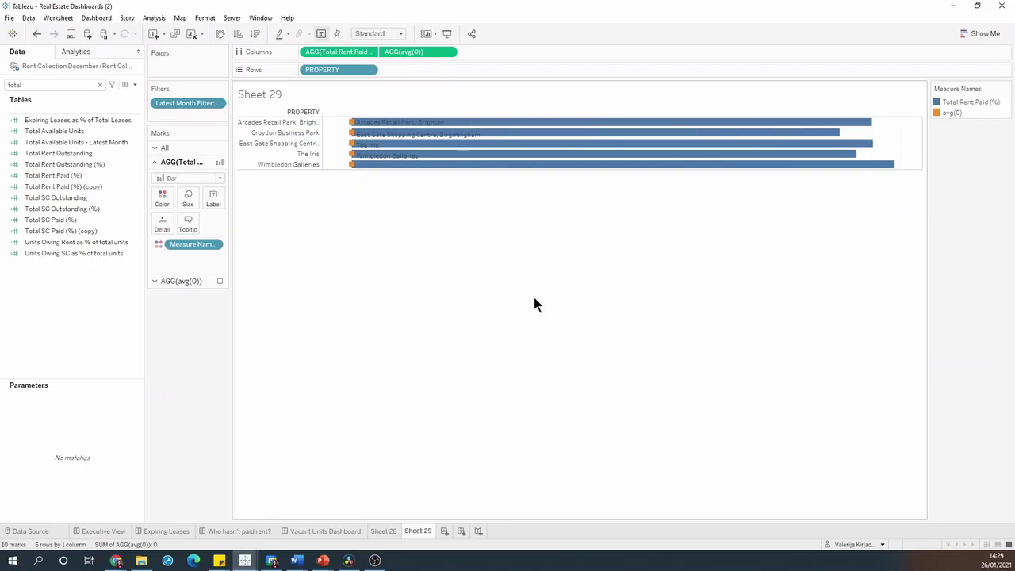
{"action": "left_click_drag", "start_coordinate": [458, 171], "coordinate": [452, 262]}
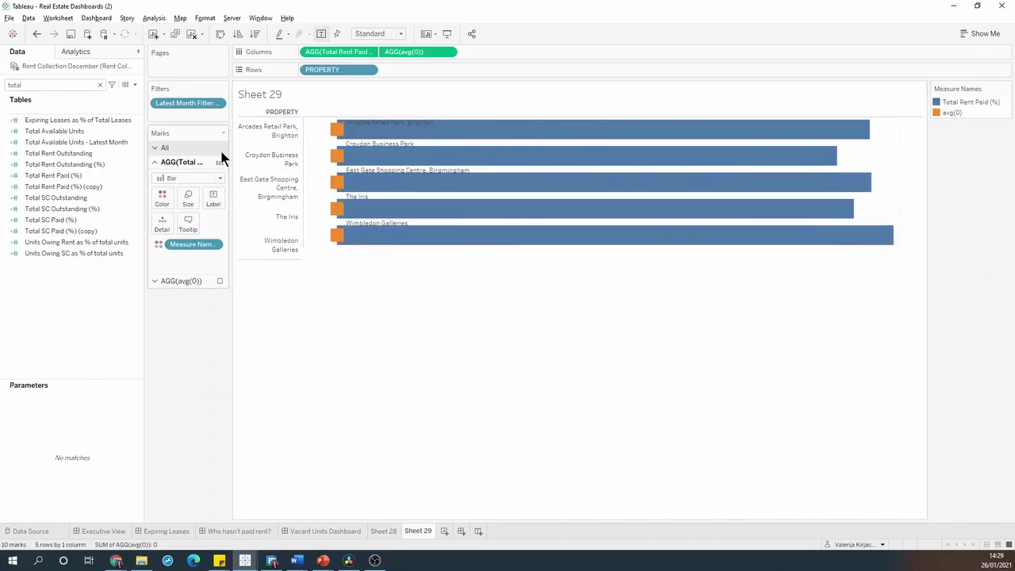
Step: Shrink all marks to slim bars and hide the PROPERTY row header
{"action": "left_click", "coordinate": [198, 147]}
{"action": "left_click", "coordinate": [196, 188]}
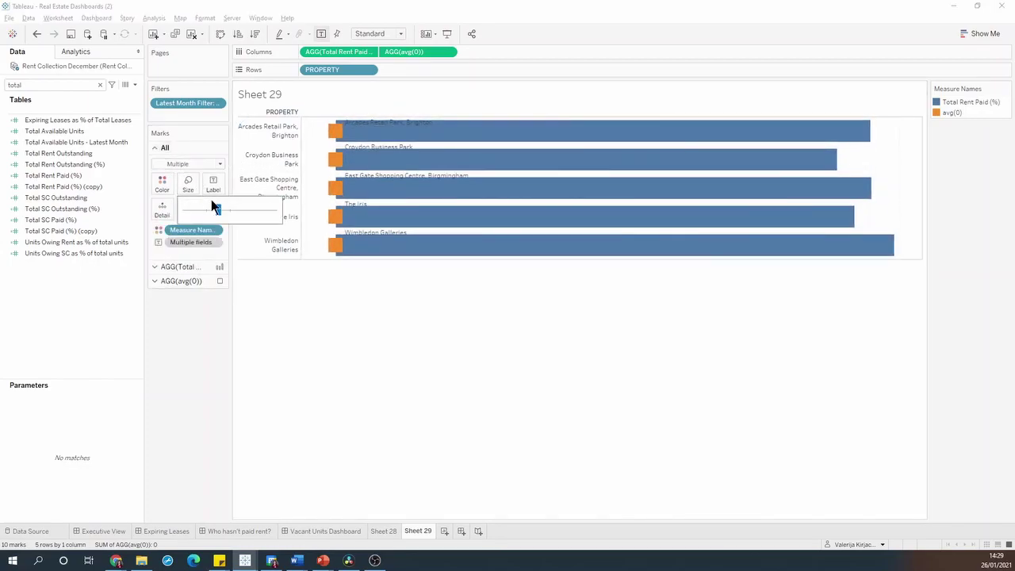
{"action": "left_click_drag", "start_coordinate": [220, 214], "coordinate": [193, 214]}
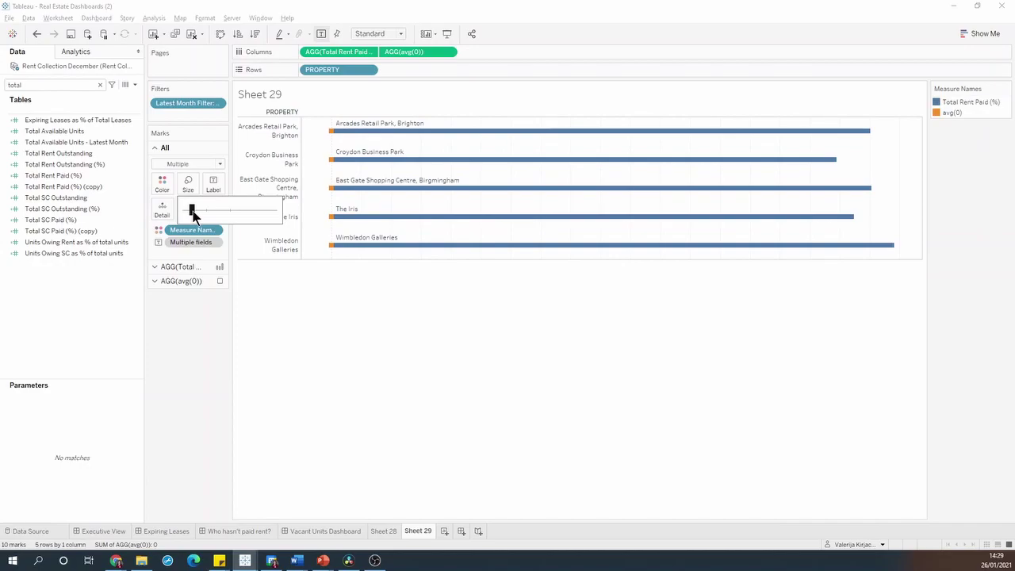
{"action": "right_click", "coordinate": [315, 69]}
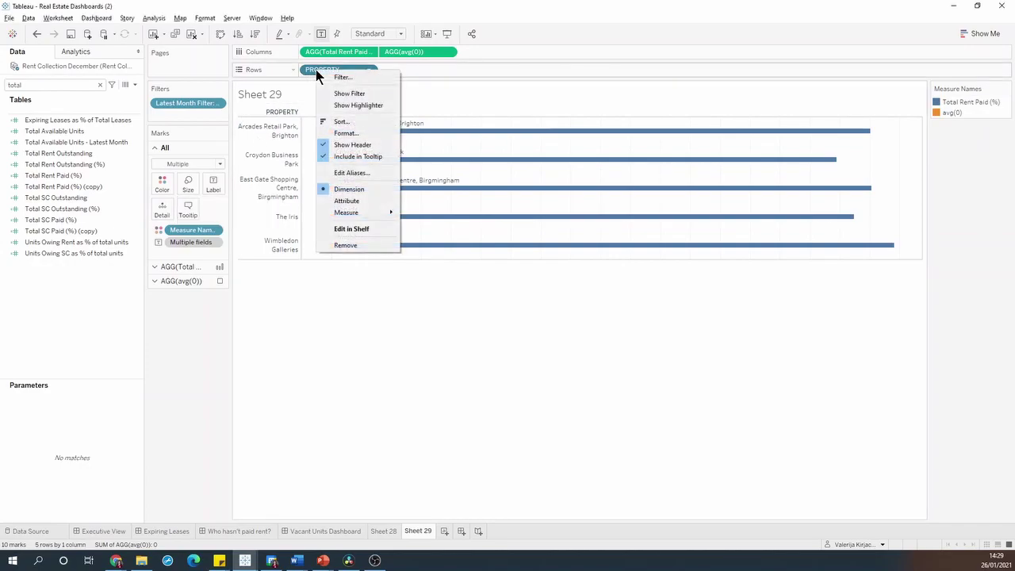
{"action": "left_click", "coordinate": [352, 144]}
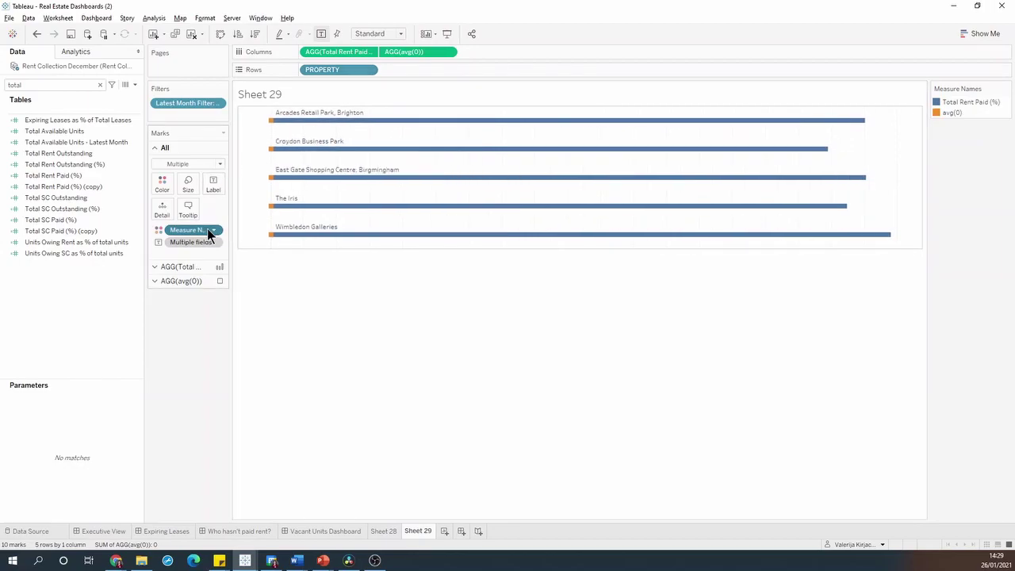
Step: Remove Measure Names colouring and give the avg(0) marks 0% opacity and no border
{"action": "left_click_drag", "start_coordinate": [207, 229], "coordinate": [120, 228]}
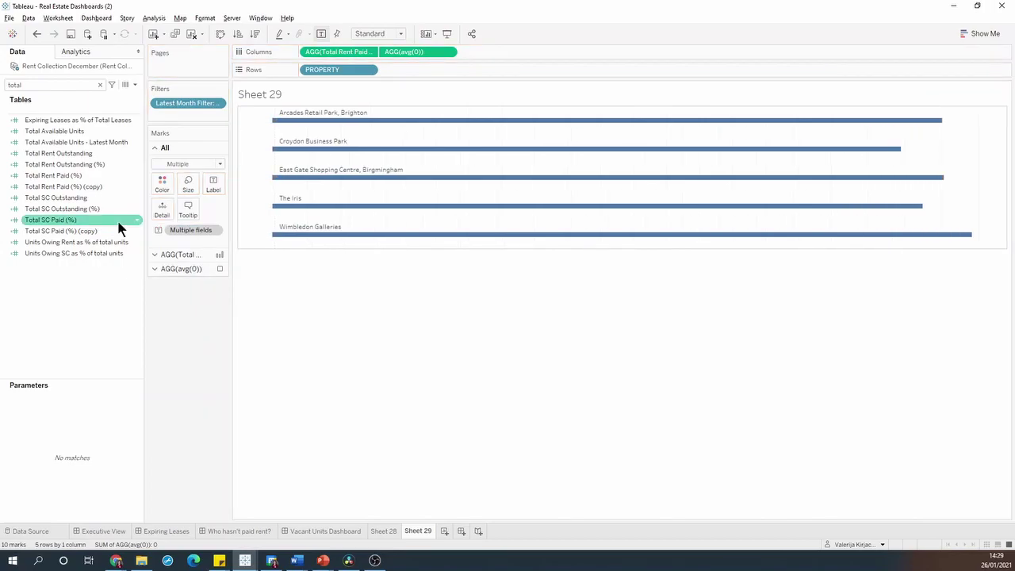
{"action": "left_click", "coordinate": [188, 269]}
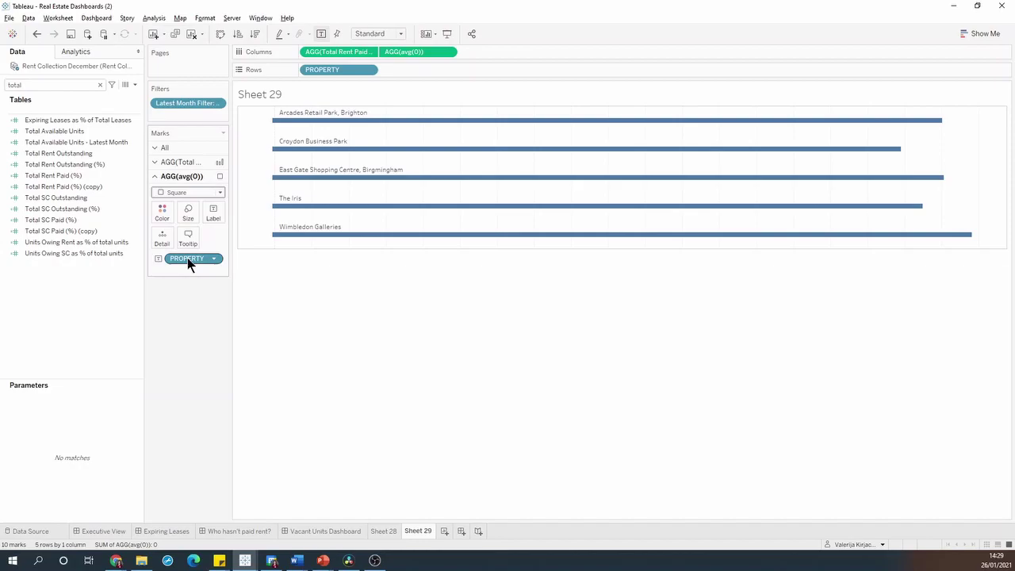
{"action": "left_click", "coordinate": [188, 212]}
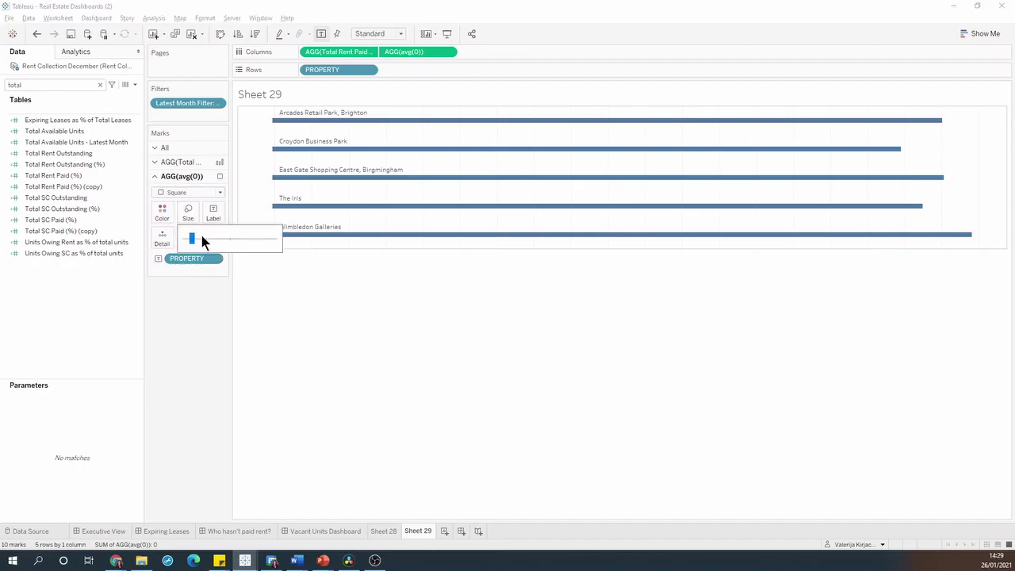
{"action": "left_click", "coordinate": [161, 212]}
{"action": "left_click_drag", "start_coordinate": [214, 336], "coordinate": [163, 332]}
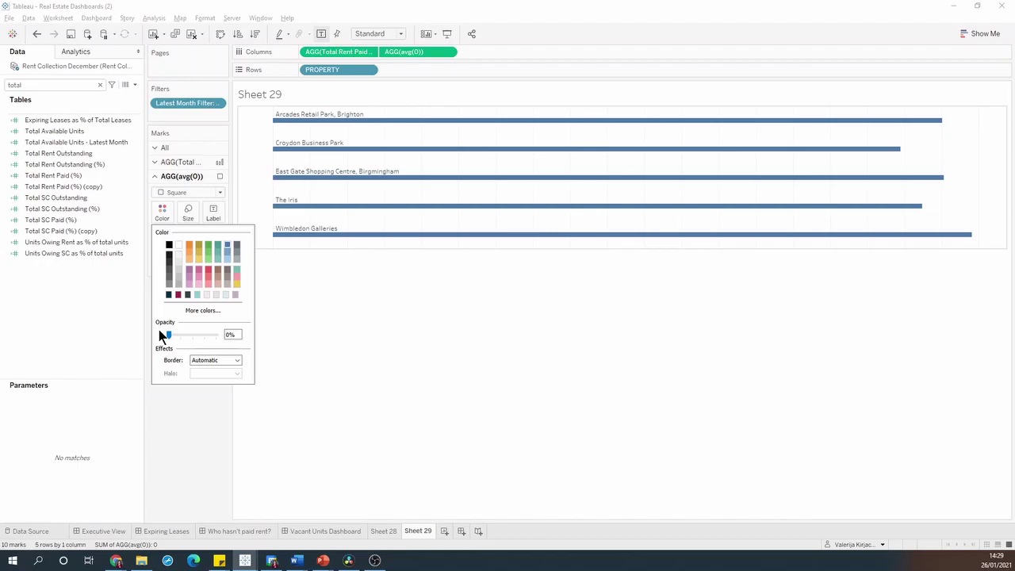
{"action": "left_click", "coordinate": [211, 360]}
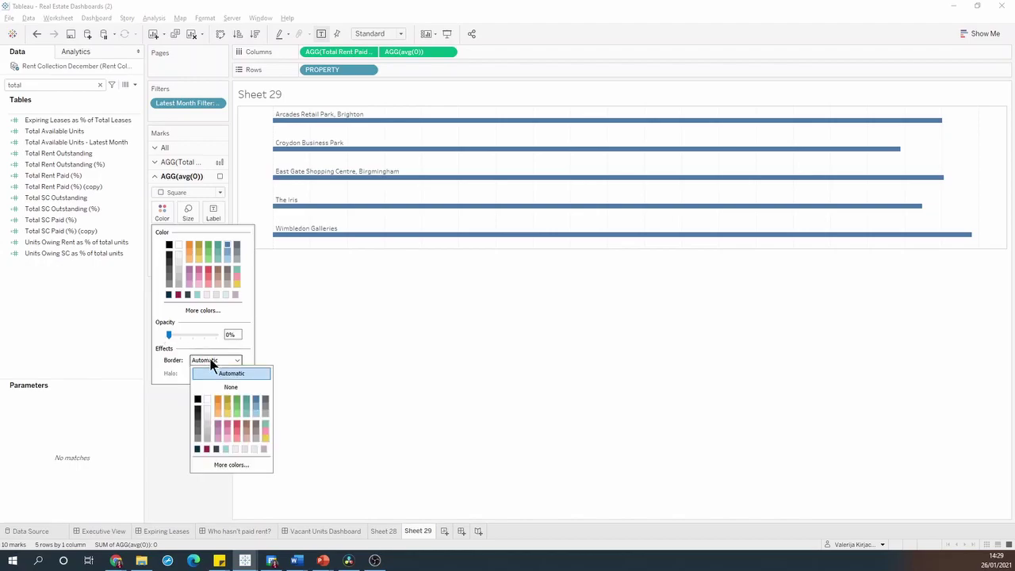
{"action": "left_click", "coordinate": [223, 386]}
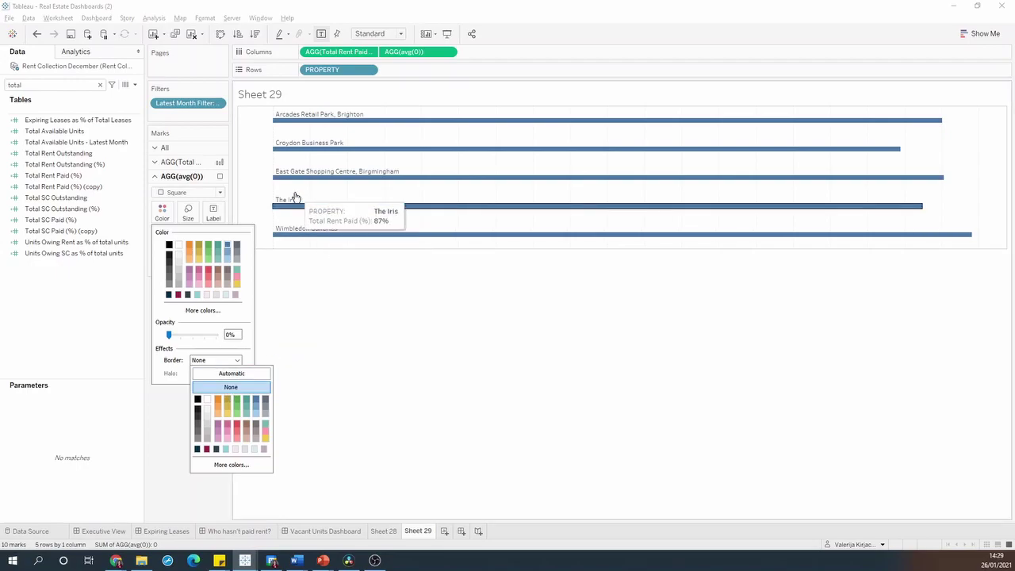
{"action": "right_click", "coordinate": [256, 168]}
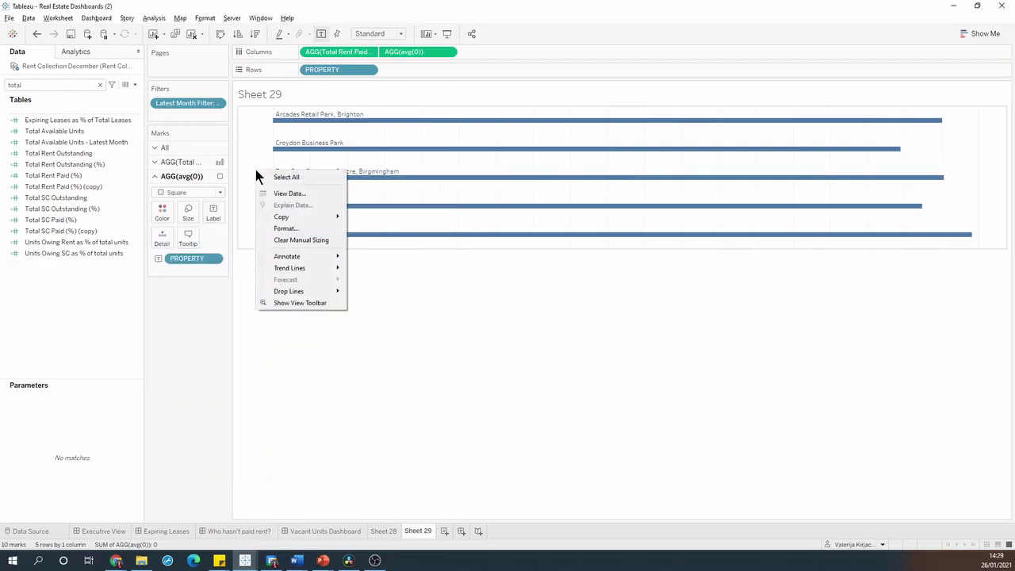
Step: Format the sheet's grid lines and zero lines to None
{"action": "left_click", "coordinate": [290, 228]}
{"action": "left_click", "coordinate": [64, 69]}
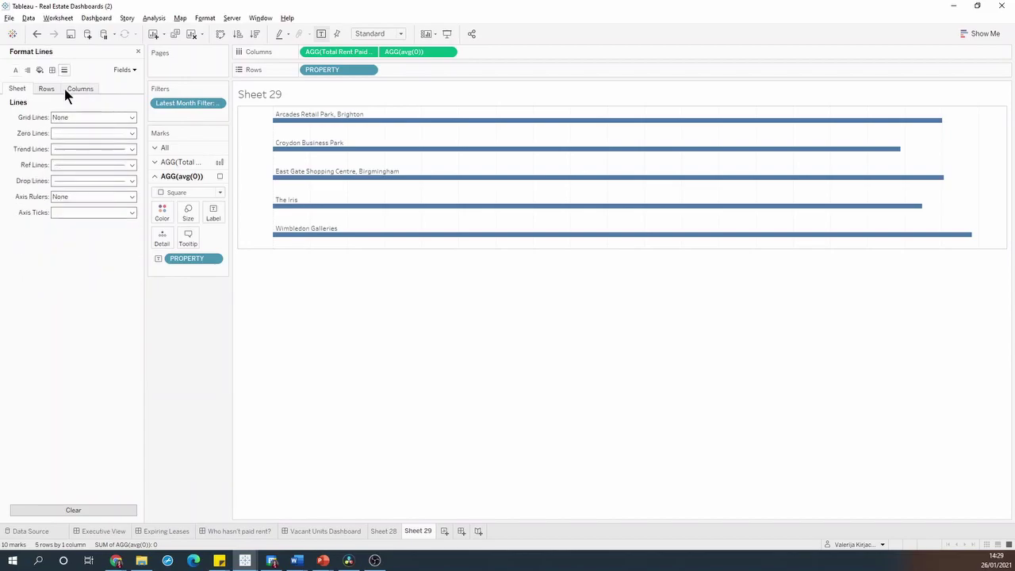
{"action": "left_click", "coordinate": [76, 117]}
{"action": "left_click", "coordinate": [77, 132]}
{"action": "left_click", "coordinate": [53, 133]}
{"action": "left_click", "coordinate": [82, 146]}
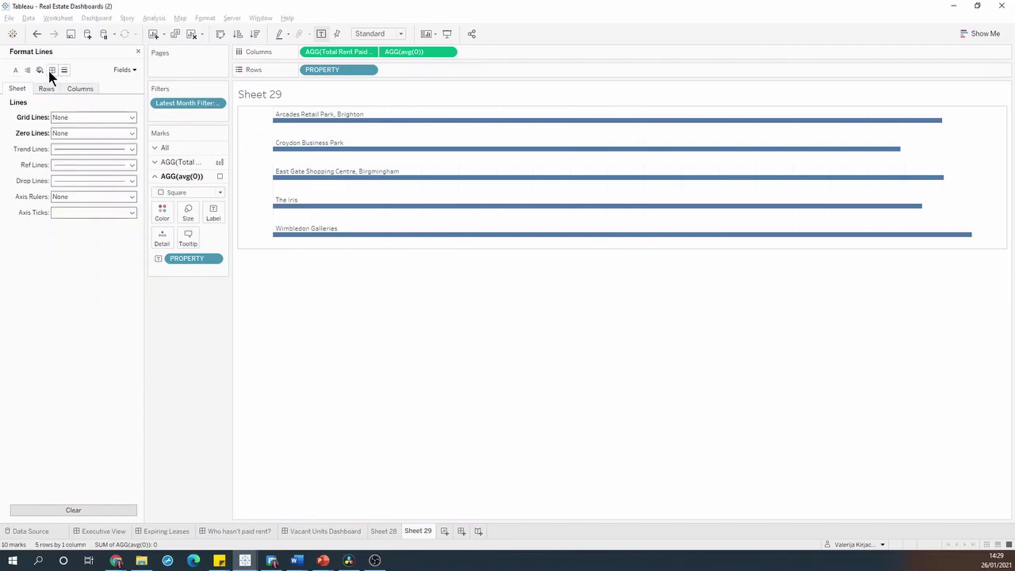
Step: Set the row and column dividers to None
{"action": "left_click", "coordinate": [49, 70]}
{"action": "left_click", "coordinate": [93, 280]}
{"action": "left_click", "coordinate": [95, 294]}
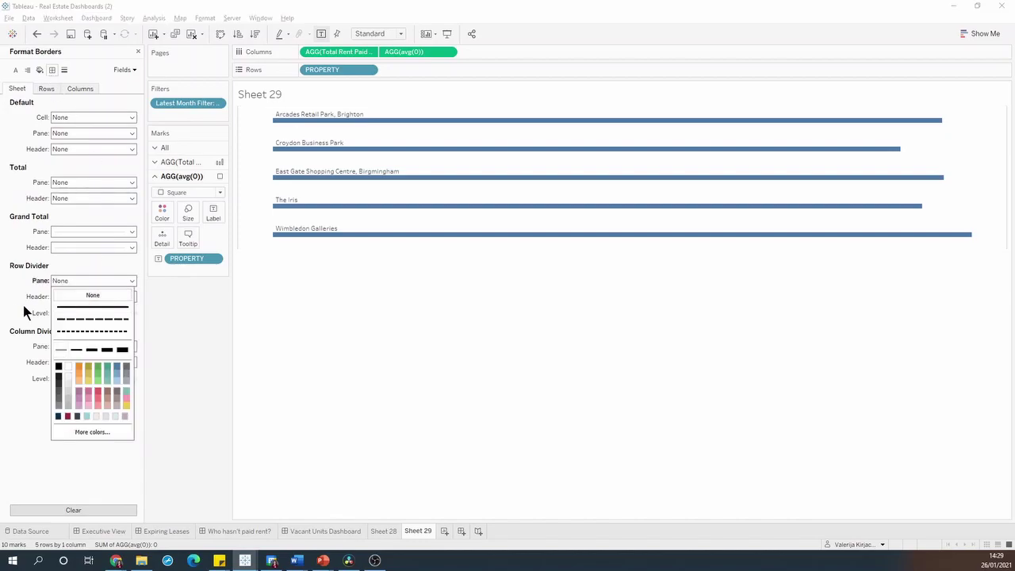
{"action": "left_click", "coordinate": [60, 344]}
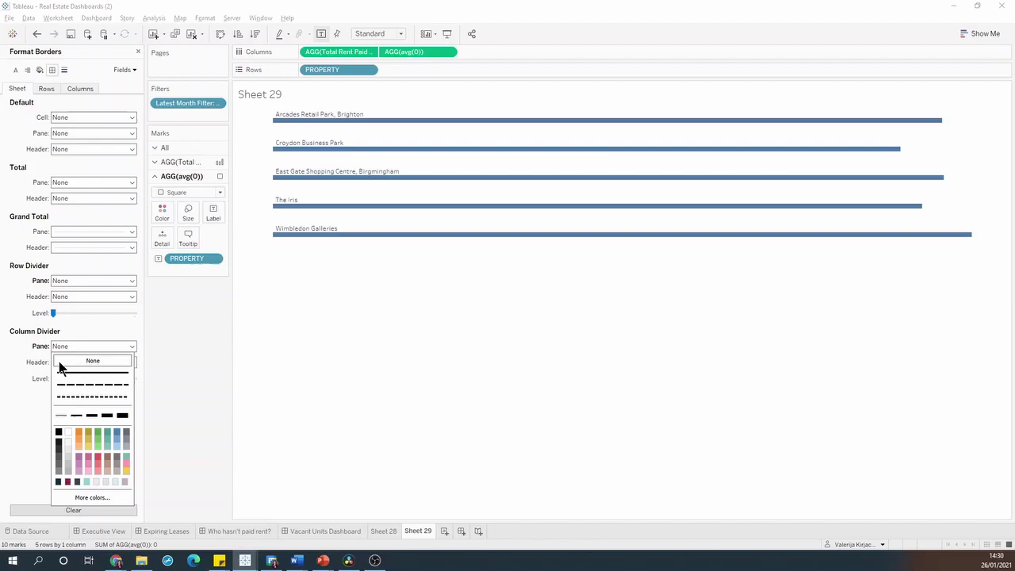
{"action": "left_click", "coordinate": [175, 306]}
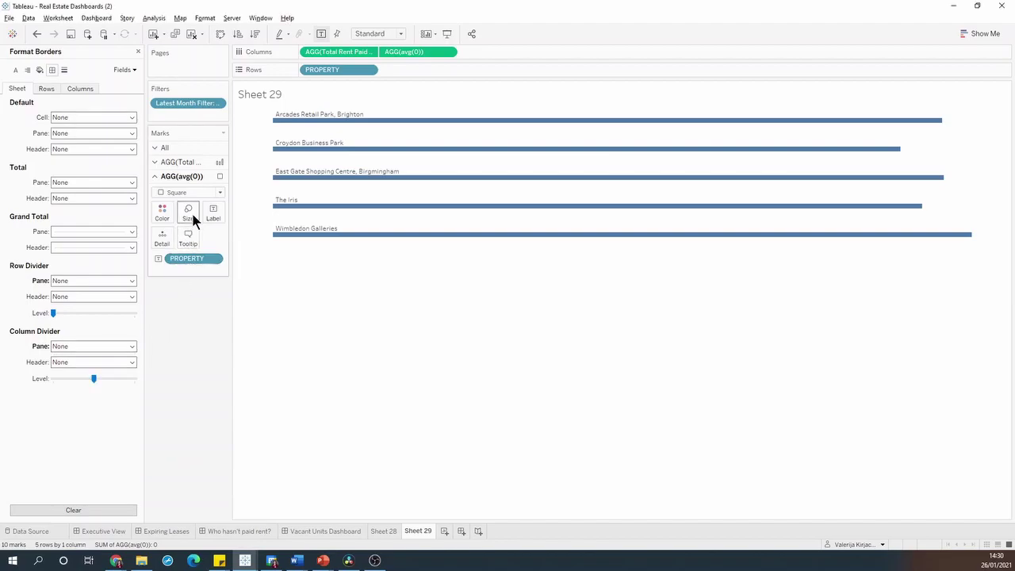
Step: Add Total Rent Paid (%) to the avg(0) labels instead of bar-end labels
{"action": "left_click", "coordinate": [194, 162]}
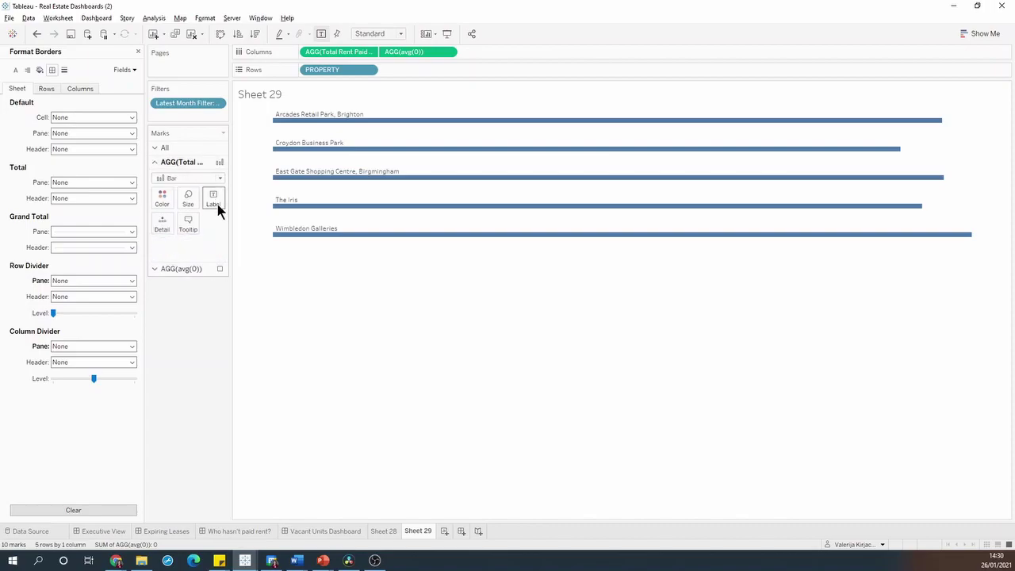
{"action": "left_click", "coordinate": [214, 200]}
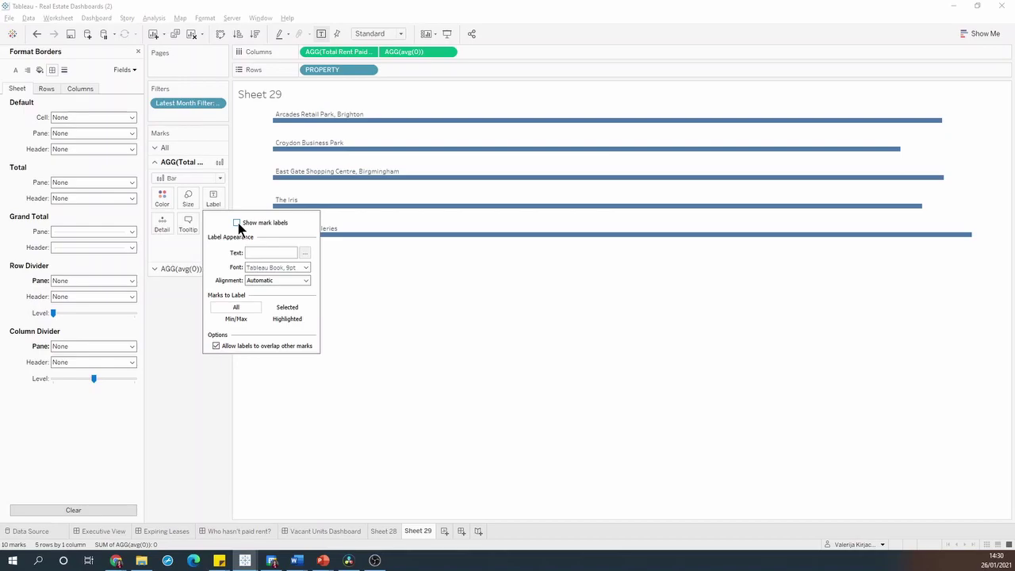
{"action": "left_click", "coordinate": [236, 223]}
{"action": "left_click", "coordinate": [236, 223]}
{"action": "left_click", "coordinate": [176, 268]}
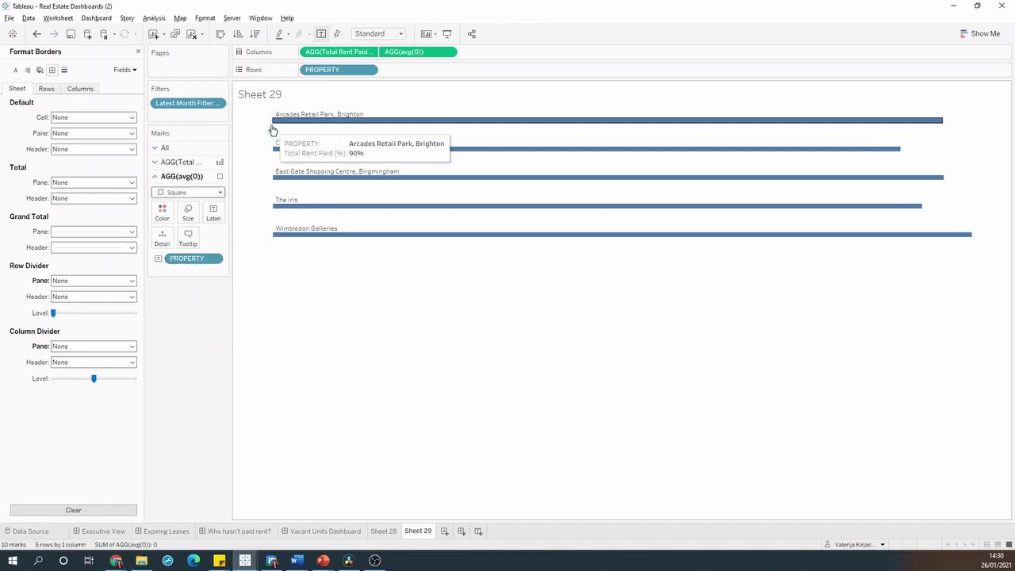
{"action": "left_click_drag", "start_coordinate": [322, 50], "coordinate": [212, 213]}
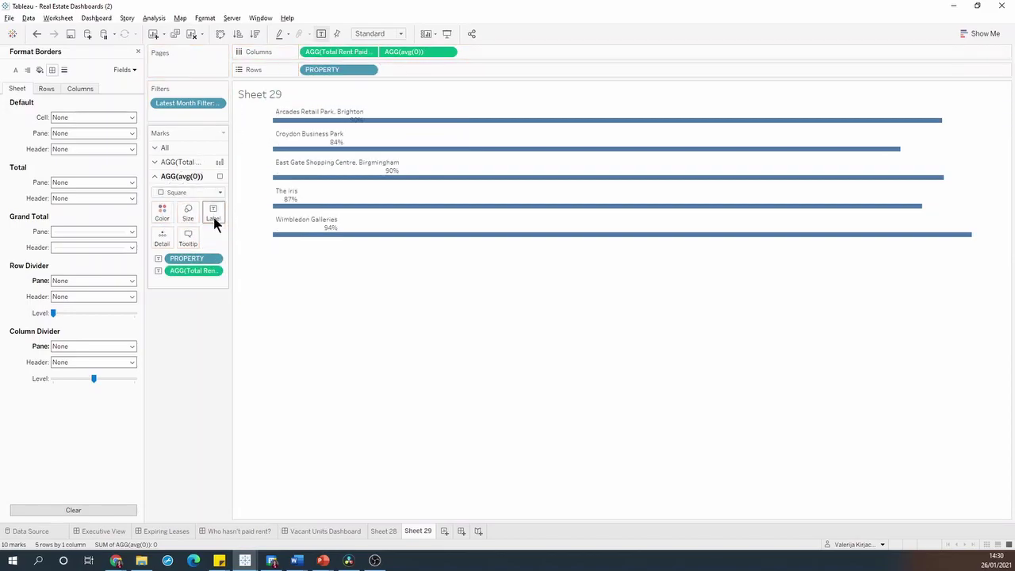
Step: Edit the label text to one line: '<PROPERTY> | <AGG(Total Rent Paid (%))>'
{"action": "left_click", "coordinate": [213, 214]}
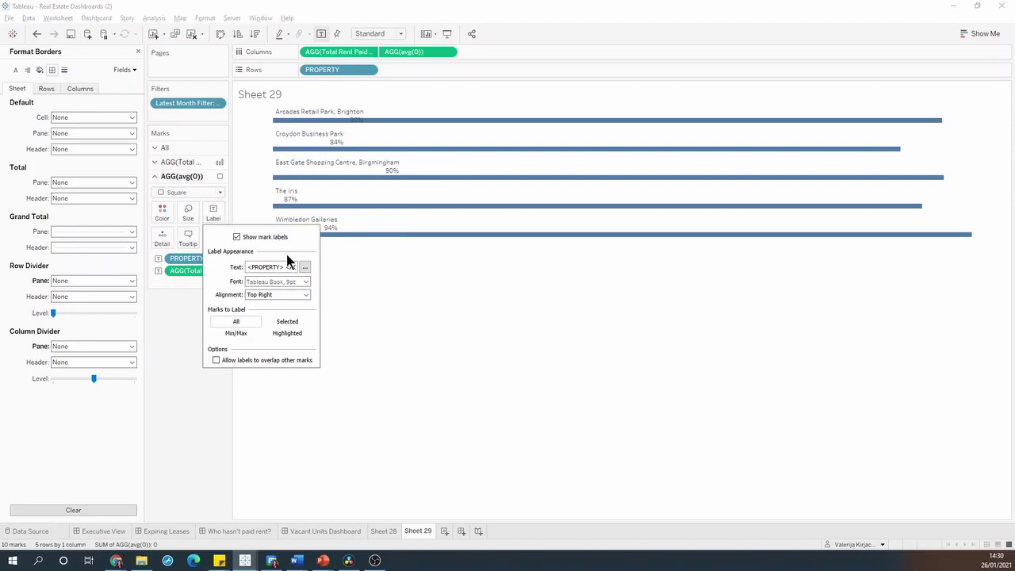
{"action": "left_click", "coordinate": [305, 267]}
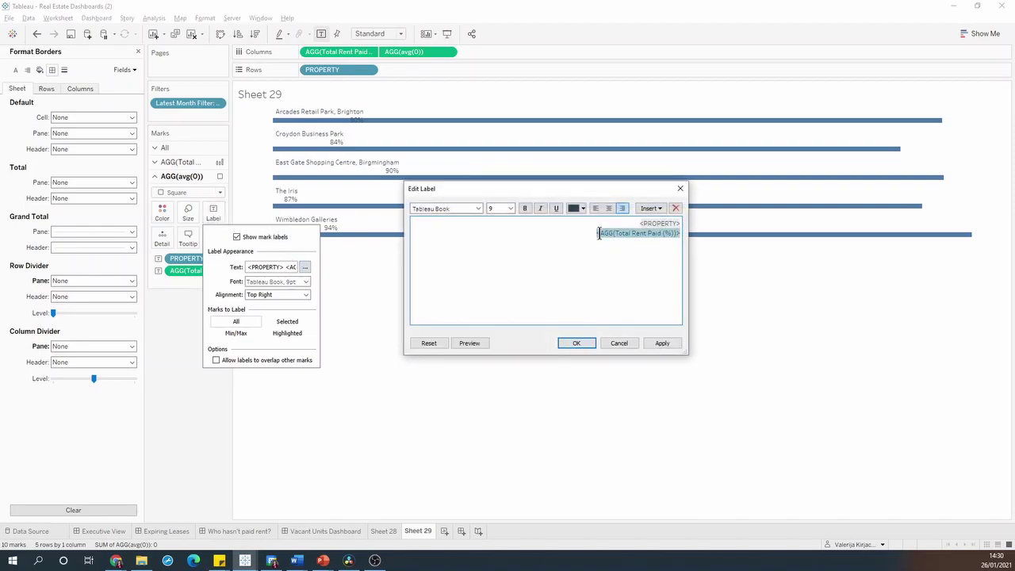
{"action": "key", "text": "Left"}
{"action": "key", "text": "BackSpace"}
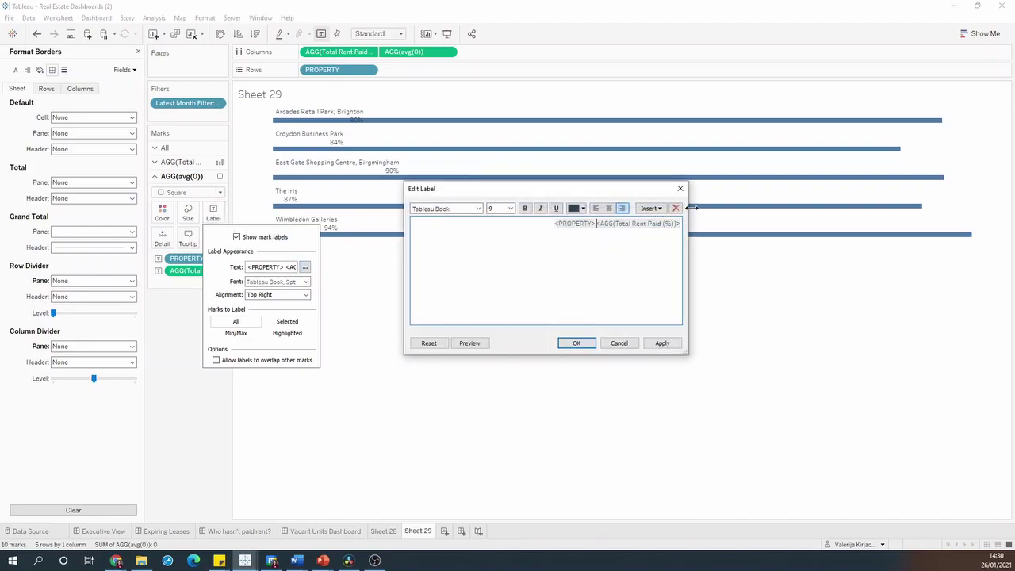
{"action": "type", "text": "|"}
{"action": "key", "text": "shift+End"}
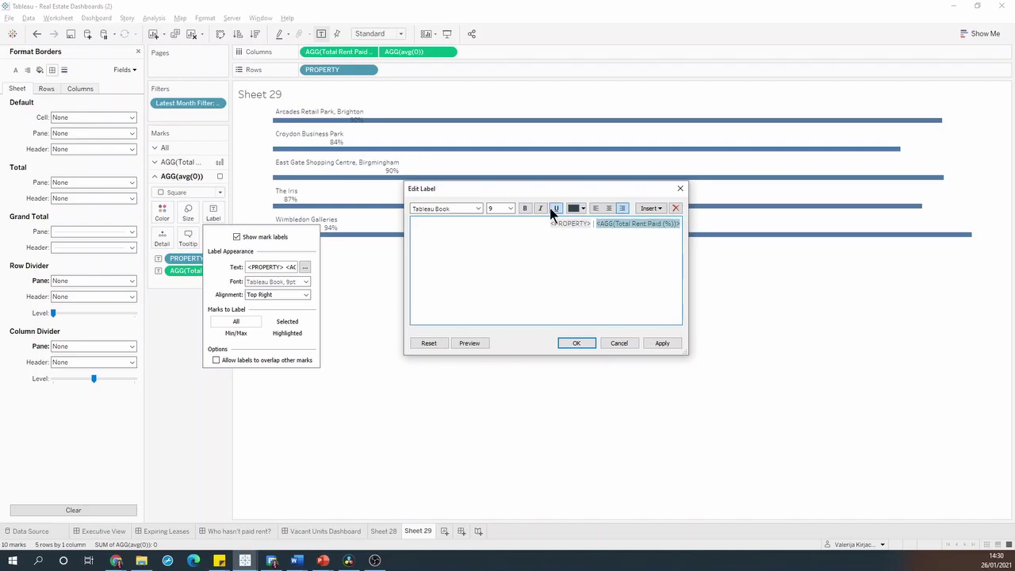
{"action": "left_click", "coordinate": [576, 343]}
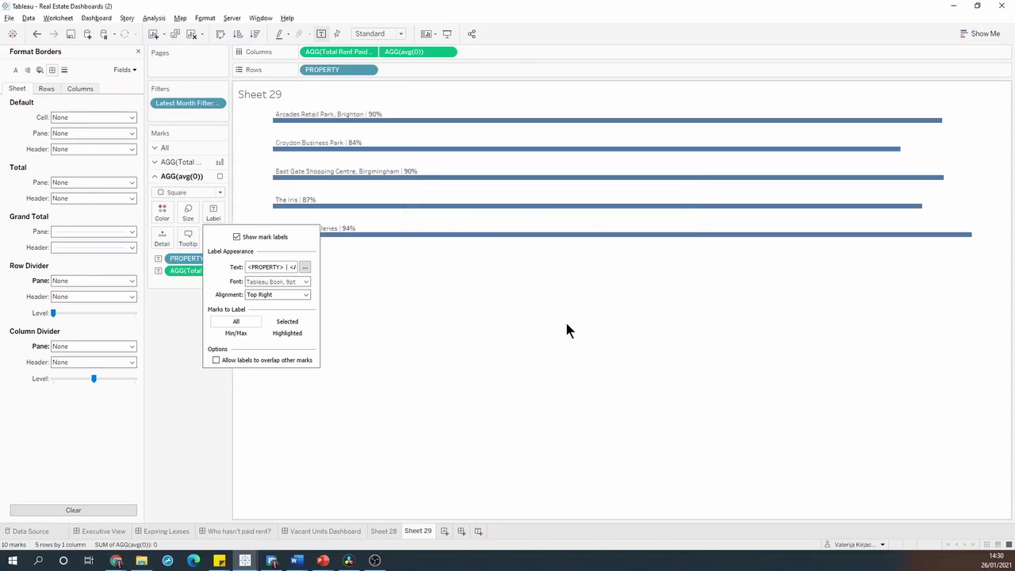
{"action": "left_click", "coordinate": [566, 329]}
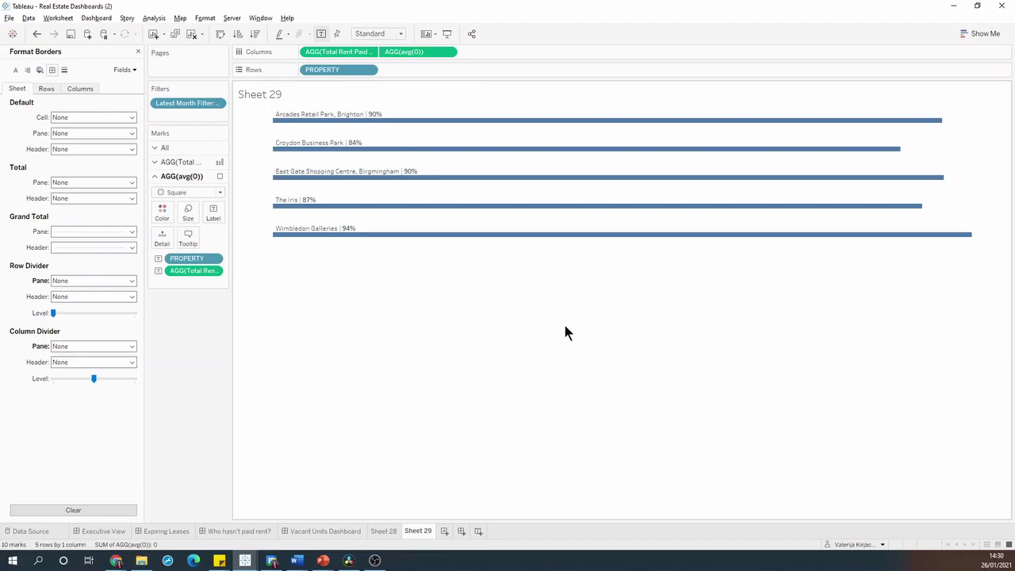
Step: Review the dashboard, then show the Total Rent Paid (%) axis header on Sheet 29
{"action": "left_click", "coordinate": [235, 532]}
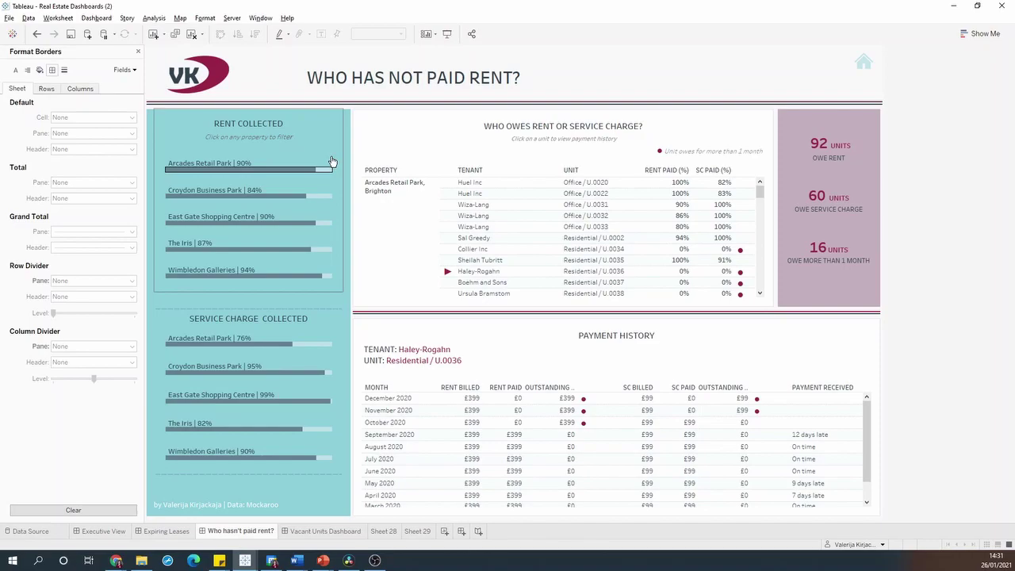
{"action": "left_click", "coordinate": [418, 531]}
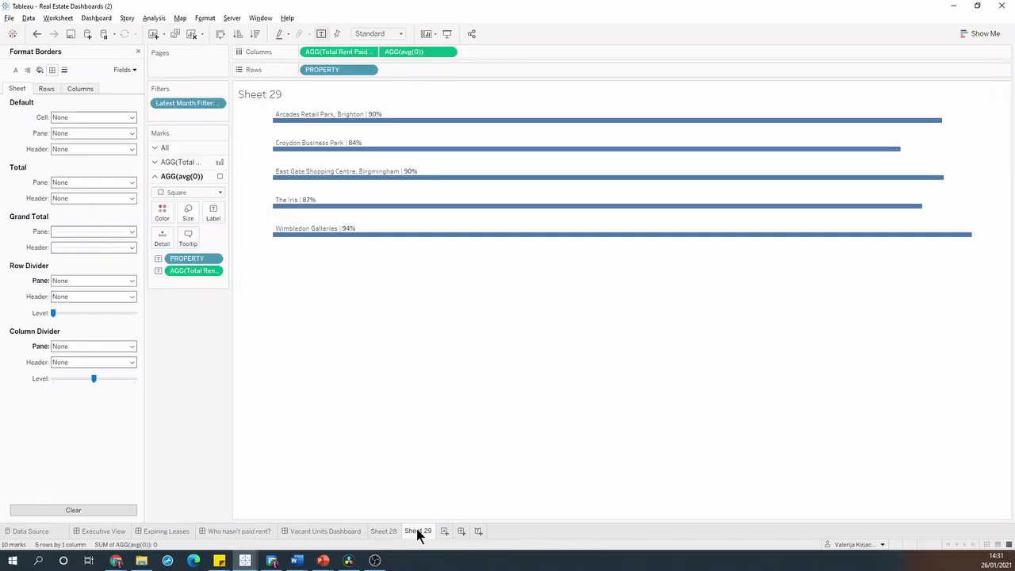
{"action": "right_click", "coordinate": [329, 50]}
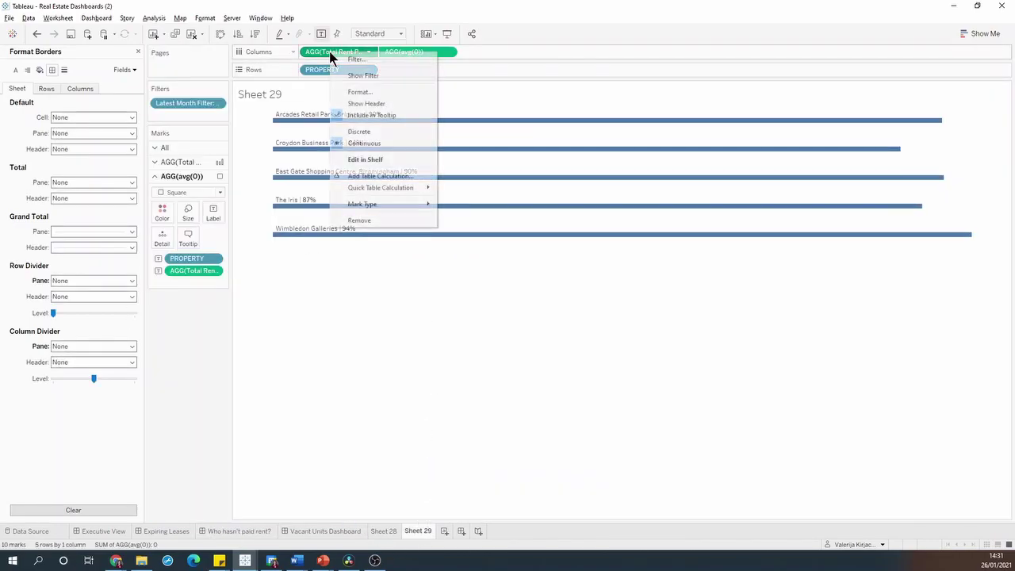
{"action": "left_click", "coordinate": [367, 104]}
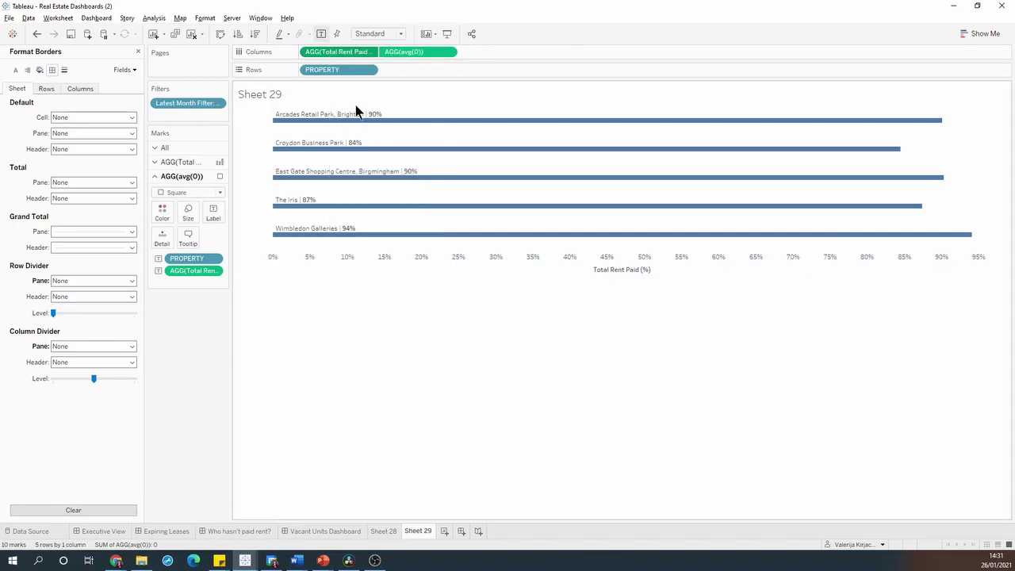
Step: Add an avg(1) measure onto the rent-paid axis and colour the bars by Measure Names
{"action": "double_click", "coordinate": [467, 51]}
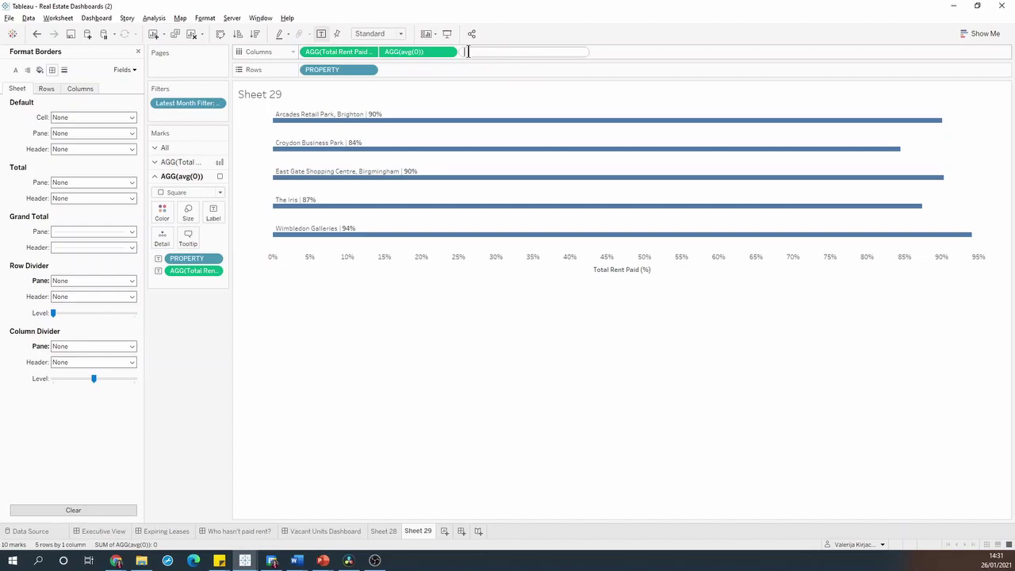
{"action": "type", "text": "avg(1"}
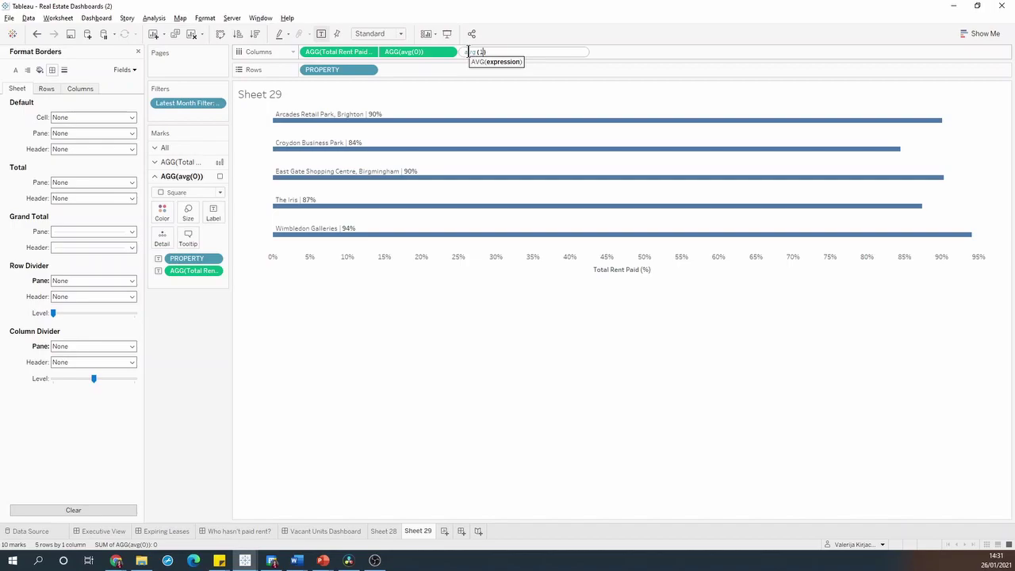
{"action": "key", "text": "Return"}
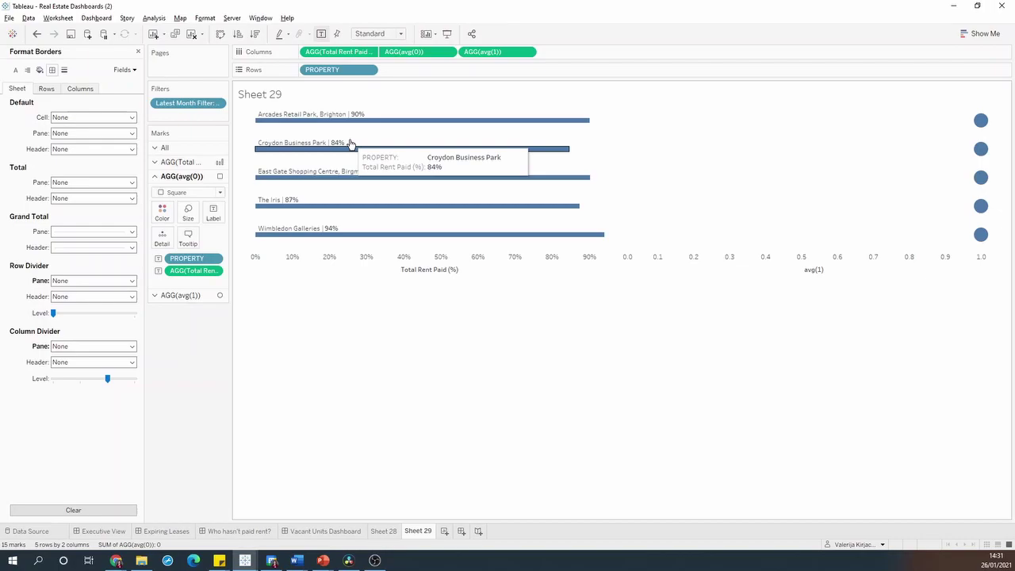
{"action": "left_click_drag", "start_coordinate": [494, 50], "coordinate": [428, 268]}
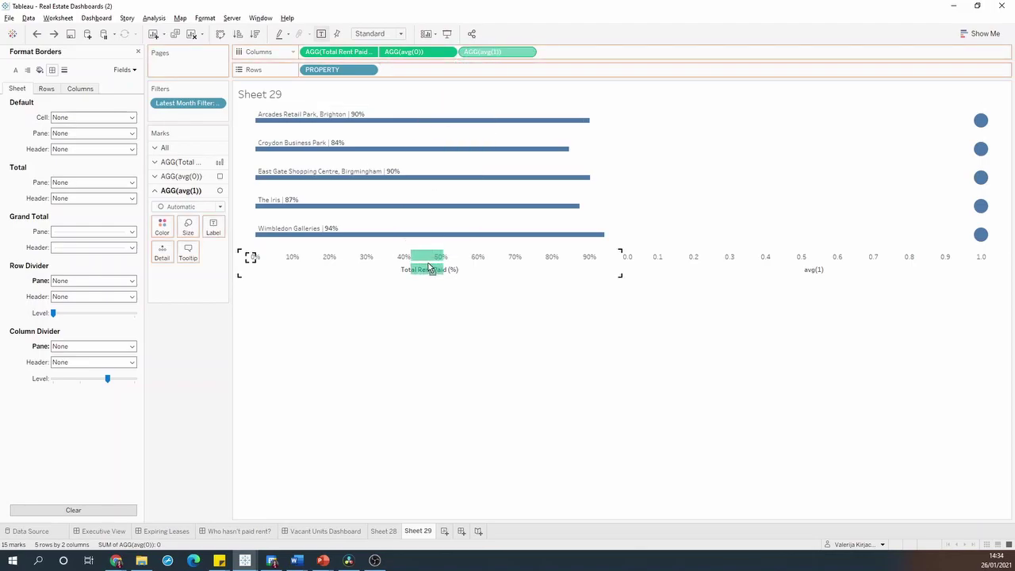
{"action": "left_click_drag", "start_coordinate": [428, 268], "coordinate": [428, 268]}
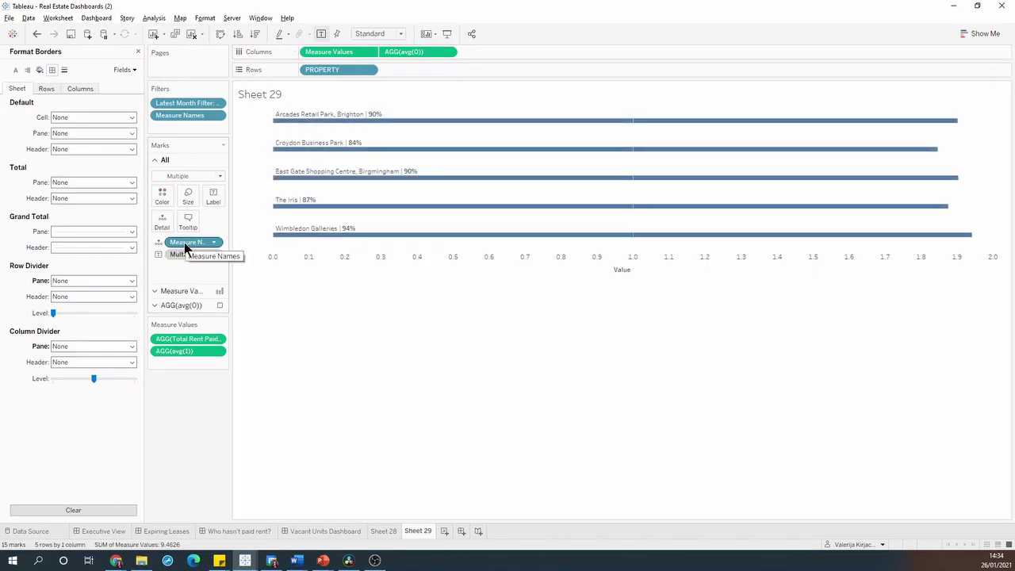
{"action": "left_click_drag", "start_coordinate": [185, 246], "coordinate": [165, 198]}
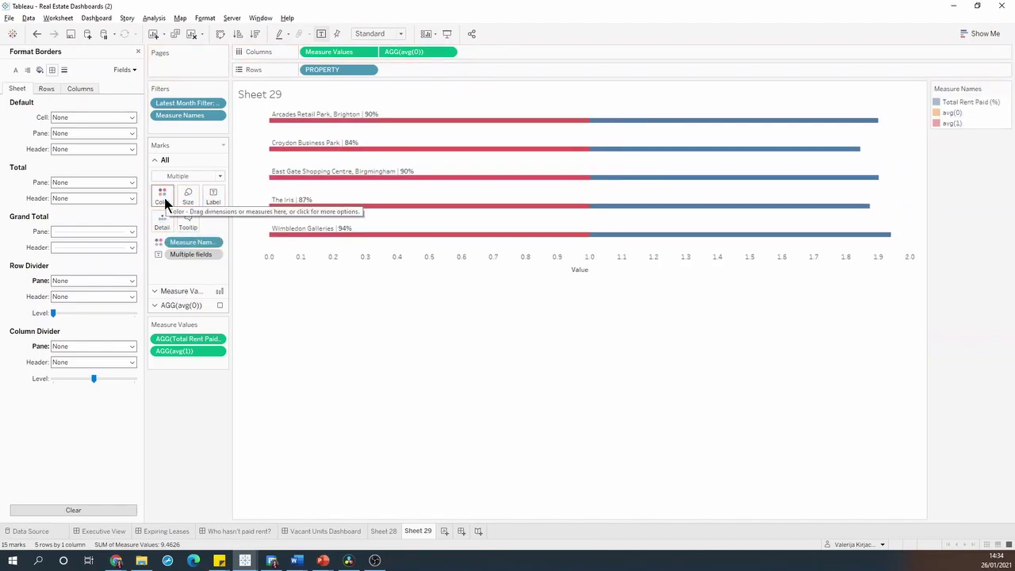
Step: Turn mark stacking off so the bars overlap instead of stacking
{"action": "left_click", "coordinate": [156, 19]}
{"action": "mouse_move", "coordinate": [172, 56]}
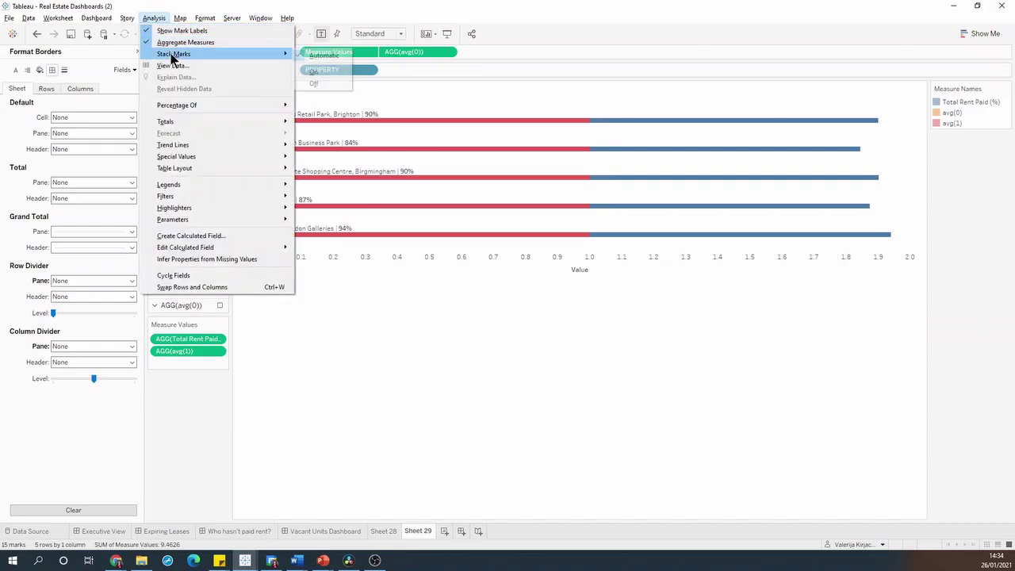
{"action": "left_click", "coordinate": [328, 87]}
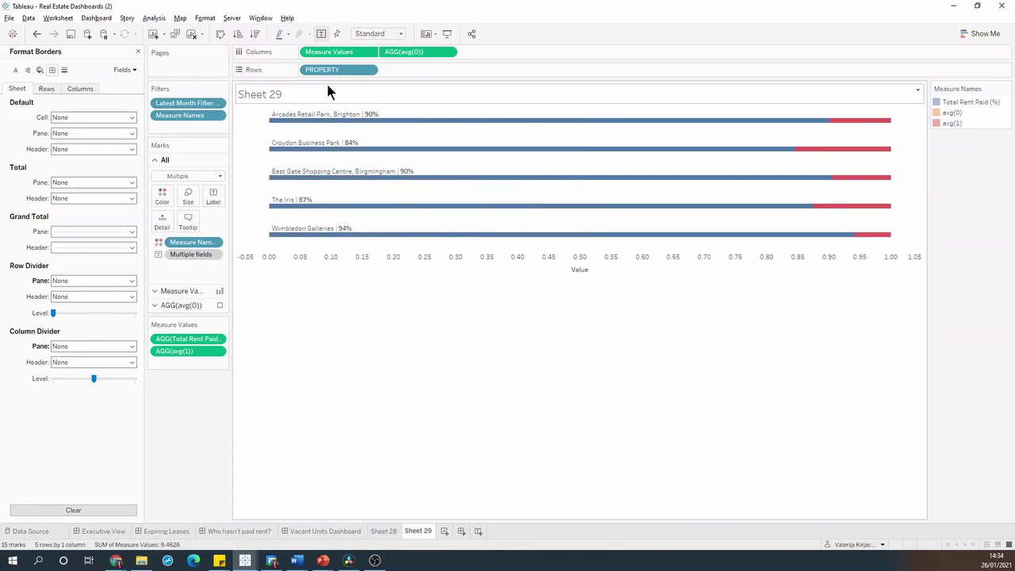
Step: Color avg(0) blue and avg(1) a custom light grey in the measure color legend
{"action": "double_click", "coordinate": [970, 107]}
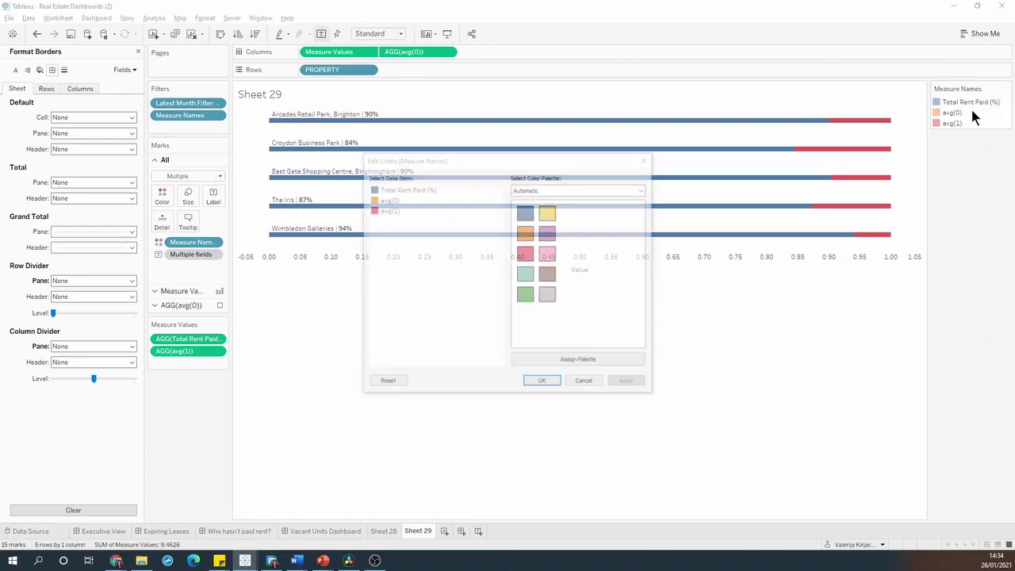
{"action": "left_click", "coordinate": [387, 199]}
{"action": "left_click", "coordinate": [526, 212]}
{"action": "double_click", "coordinate": [397, 210]}
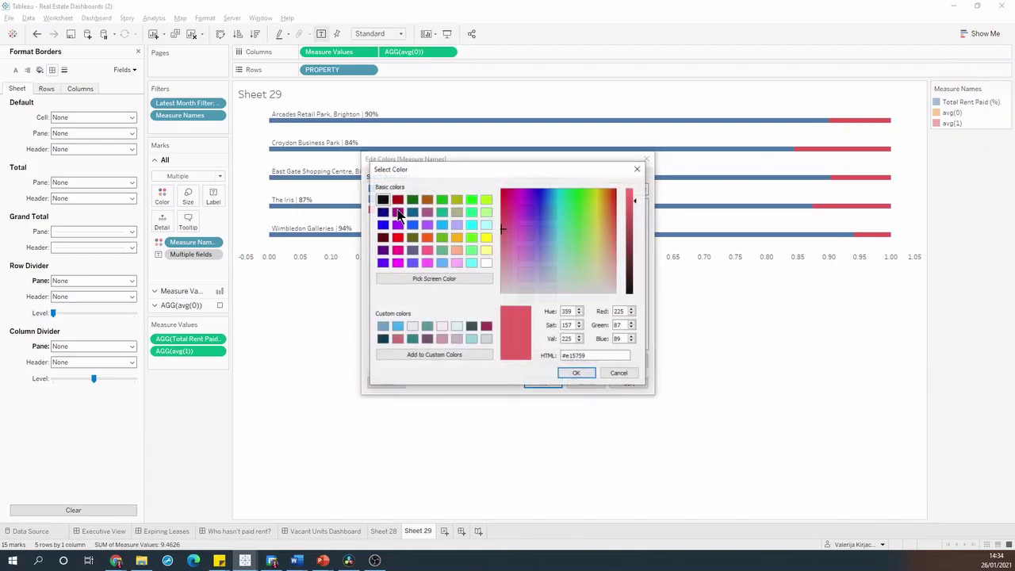
{"action": "left_click", "coordinate": [486, 341]}
{"action": "left_click", "coordinate": [581, 374]}
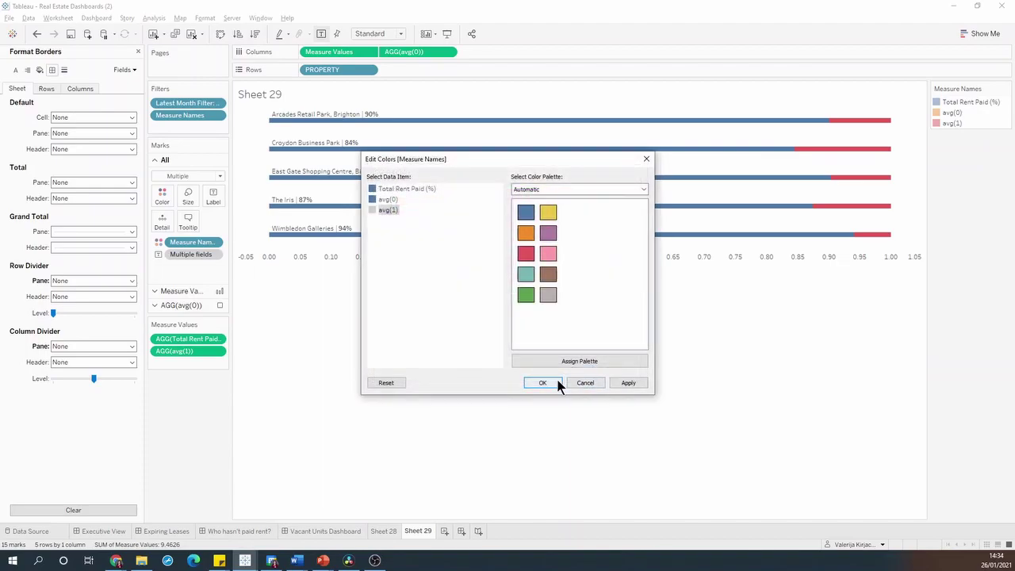
{"action": "left_click", "coordinate": [557, 382]}
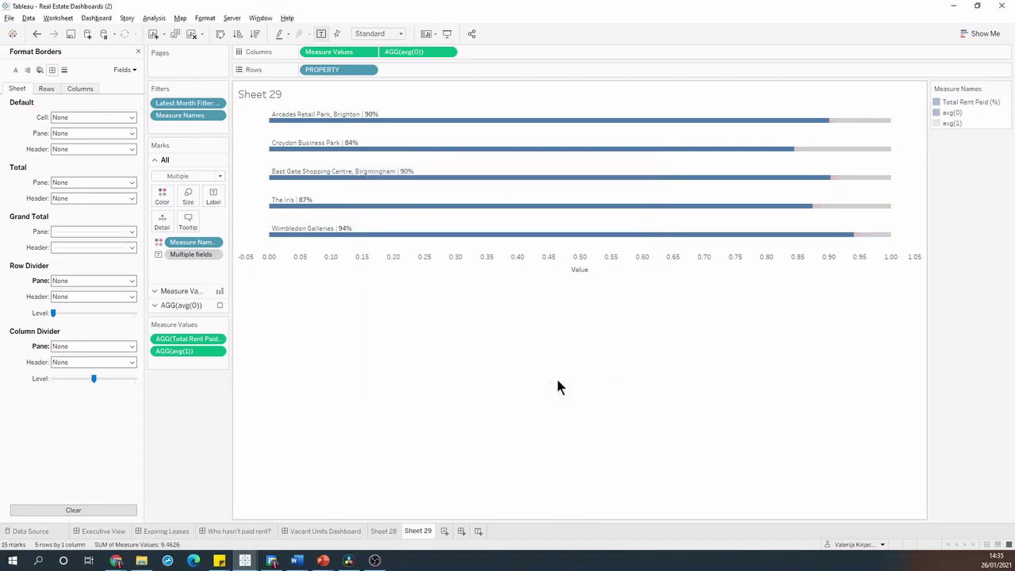
Step: Hide the Value axis header and narrow the bars to about half the sheet width
{"action": "right_click", "coordinate": [456, 263]}
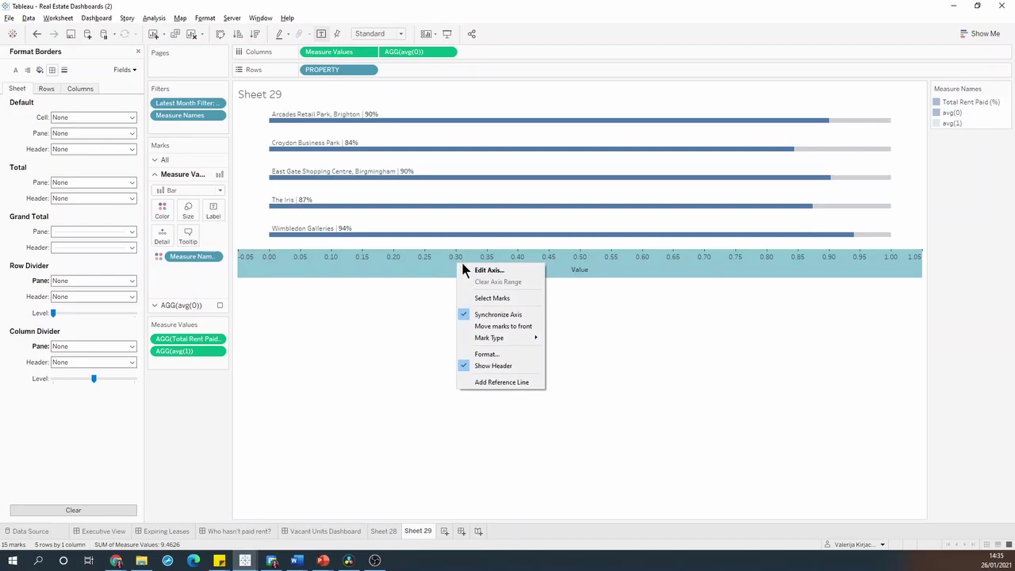
{"action": "left_click", "coordinate": [489, 365]}
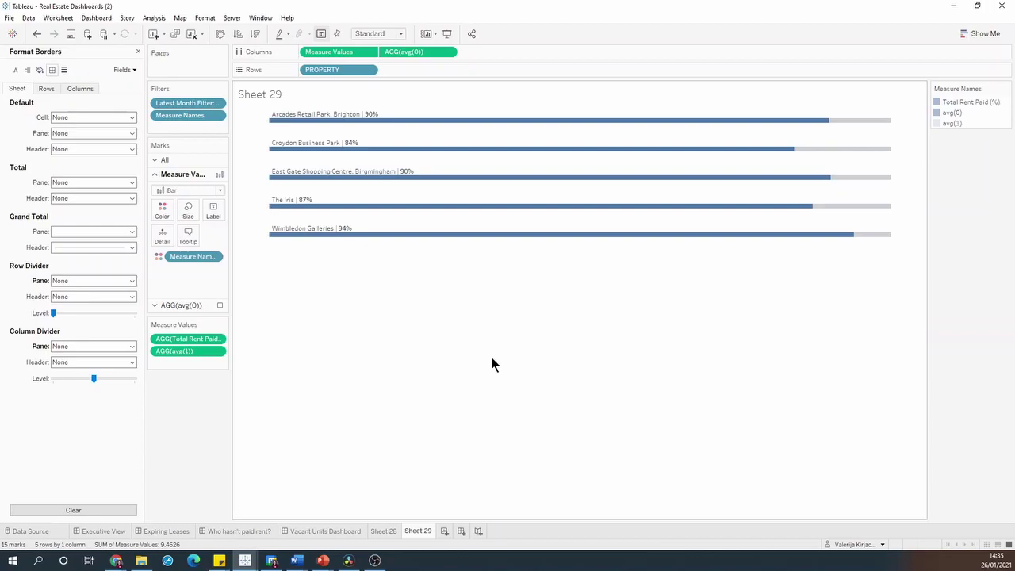
{"action": "key", "text": "ctrl+Left"}
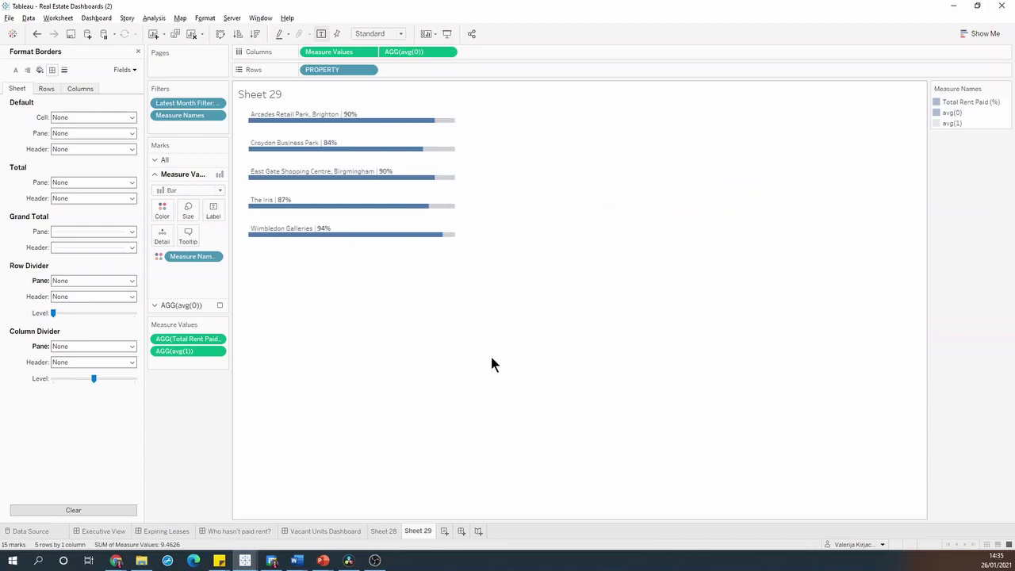